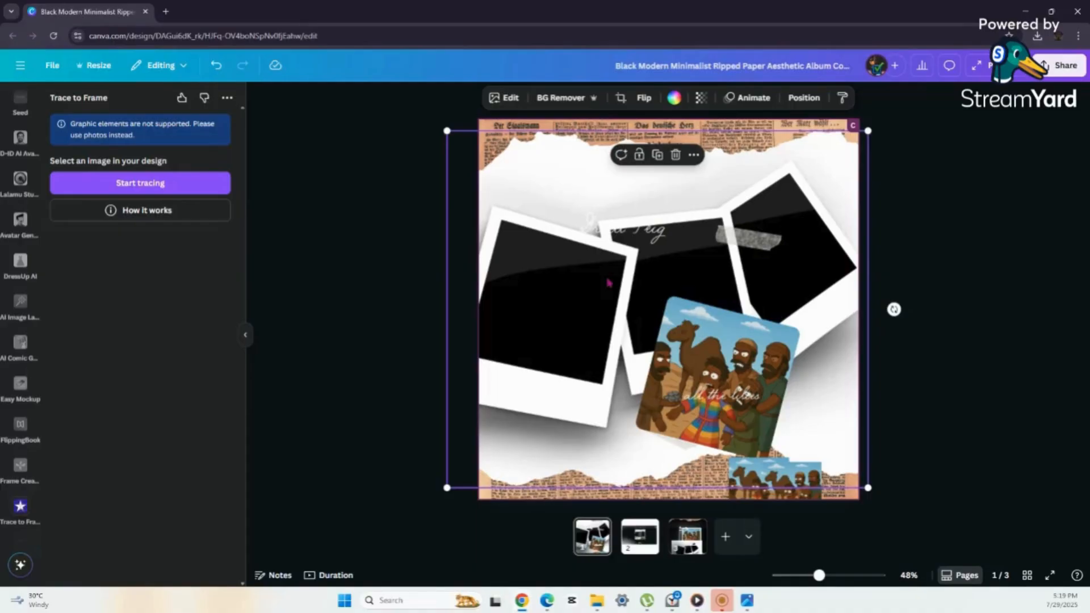
{"action": "scroll", "coordinate": [635, 342], "scroll_direction": "down", "scroll_amount": 2}
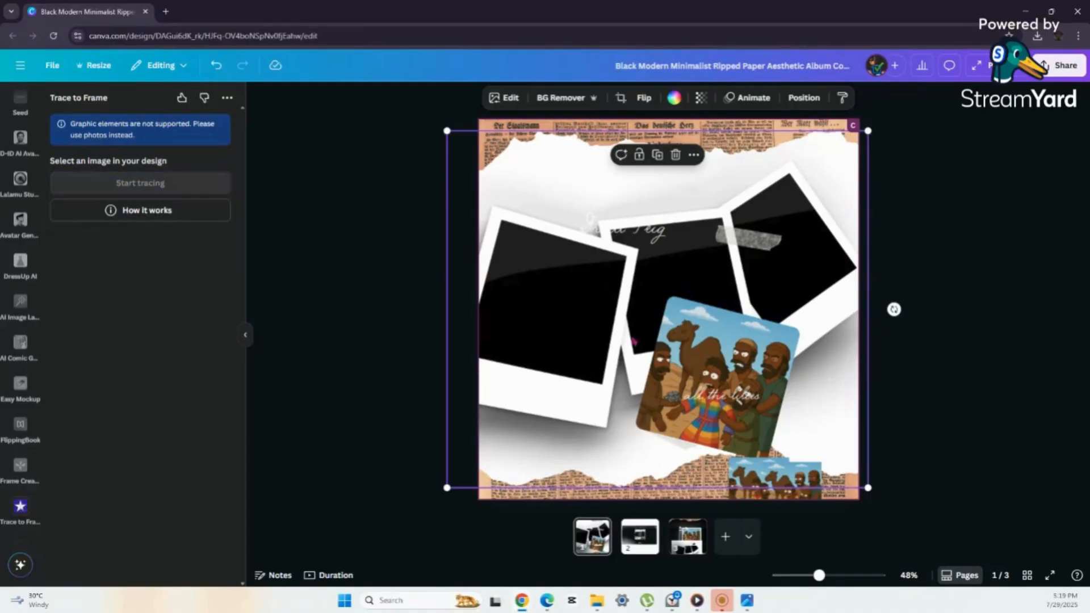
{"action": "left_click", "coordinate": [650, 539]}
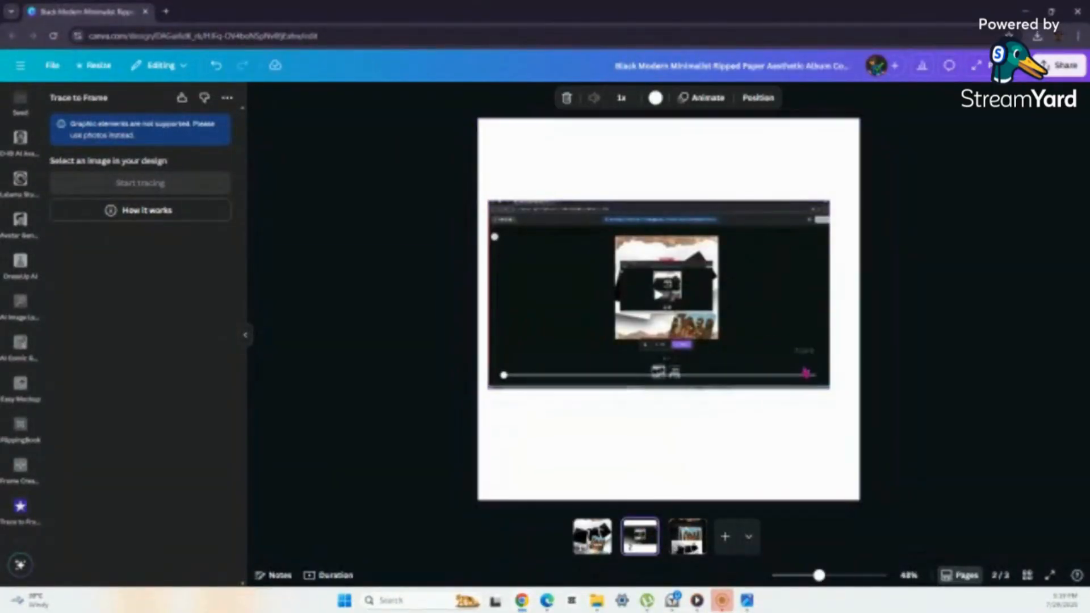
{"action": "left_click", "coordinate": [804, 374]}
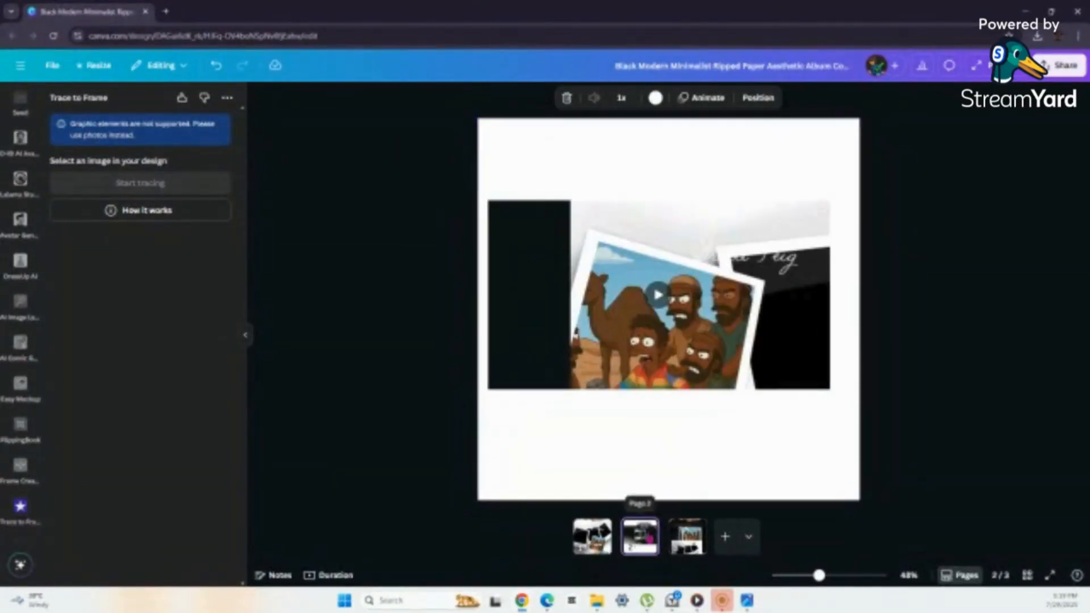
On page 3, delete the cartoon camel picture and the white graphic with three polaroids that cover the original album cover
{"action": "left_click", "coordinate": [689, 537]}
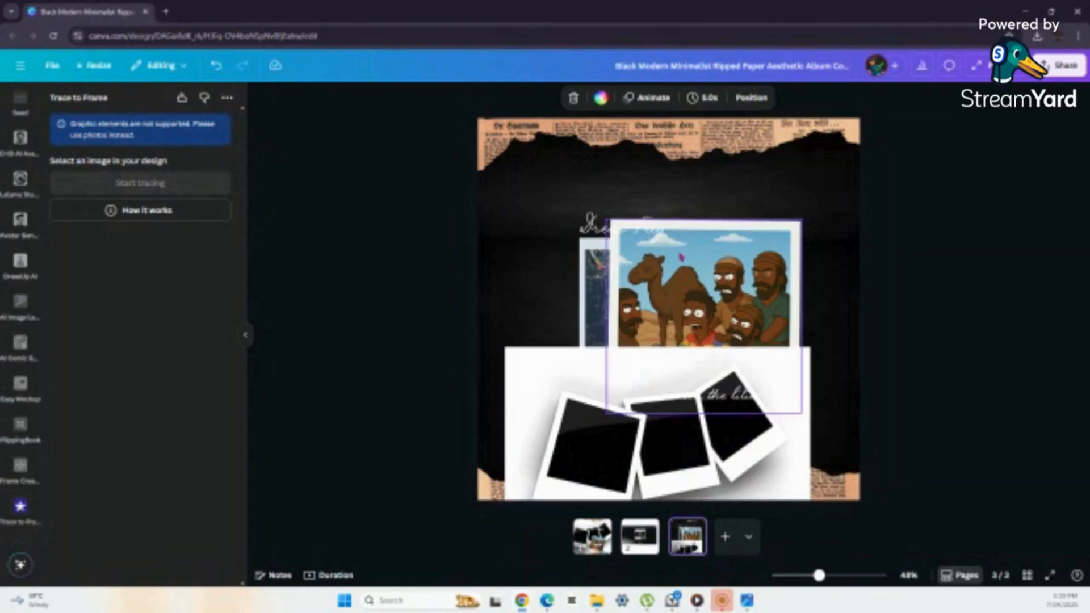
{"action": "left_click_drag", "start_coordinate": [681, 253], "coordinate": [725, 383]}
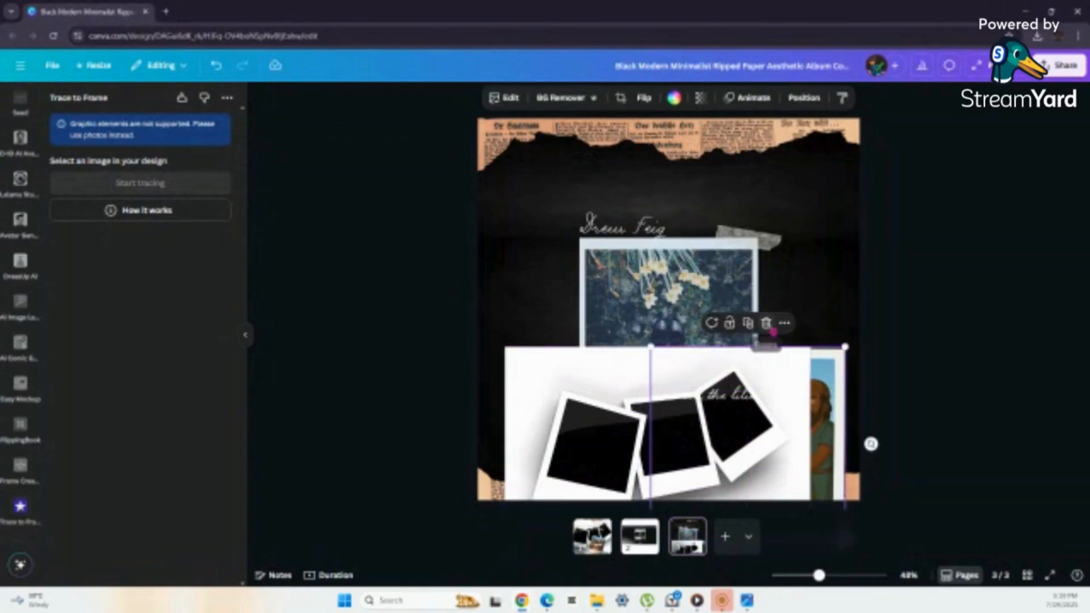
{"action": "left_click", "coordinate": [785, 323]}
{"action": "left_click", "coordinate": [795, 379]}
{"action": "left_click", "coordinate": [789, 391]}
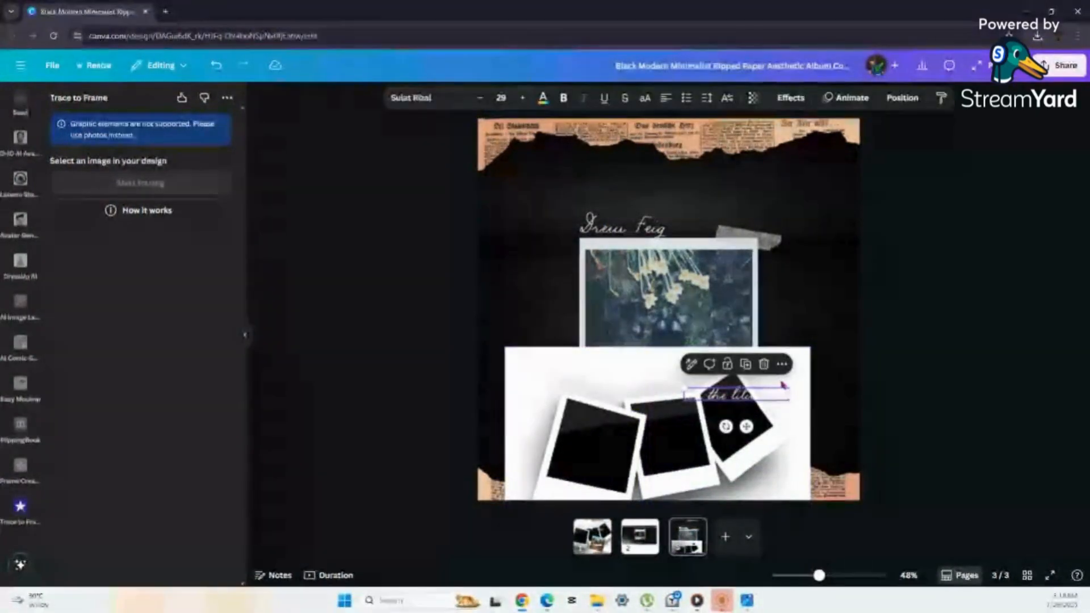
{"action": "left_click", "coordinate": [796, 363]}
{"action": "left_click", "coordinate": [676, 322]}
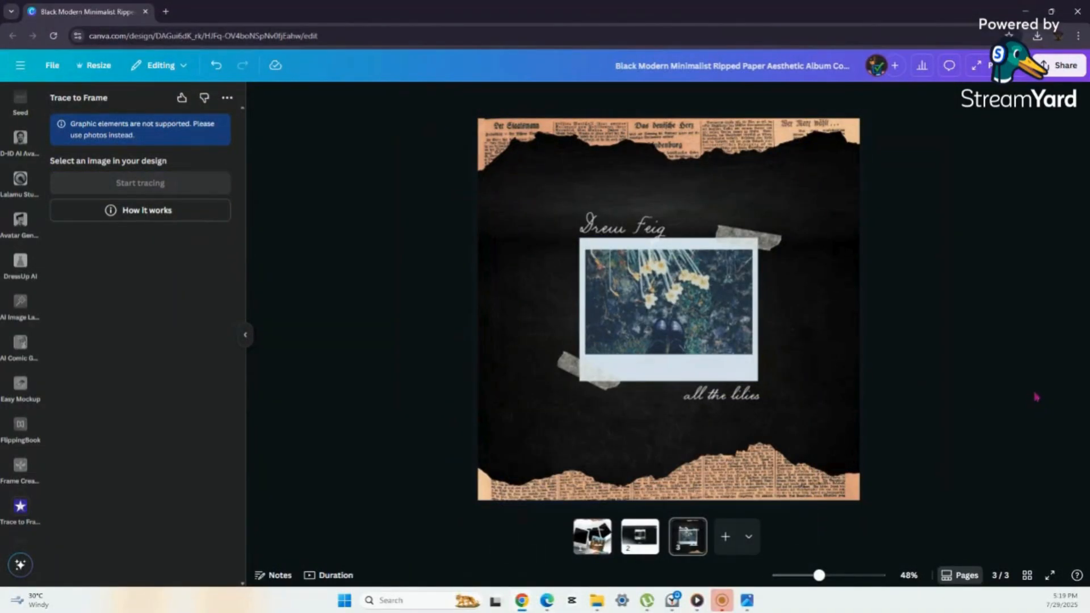
On page 1, place the tilted cartoon picture over the leftmost polaroid's black area and enlarge it slightly to fit
{"action": "left_click", "coordinate": [582, 534]}
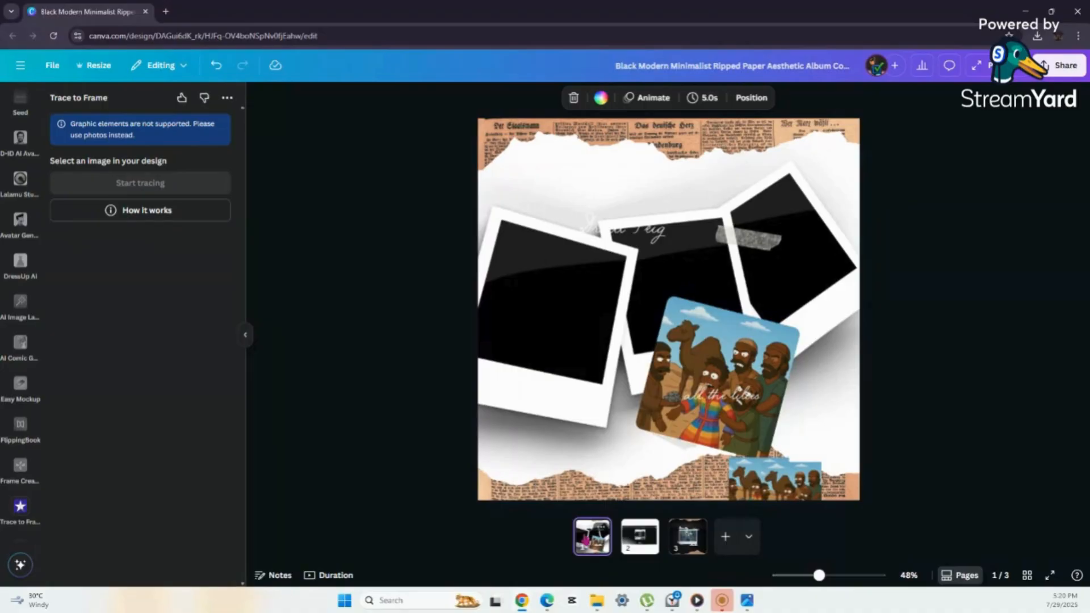
{"action": "left_click", "coordinate": [662, 344]}
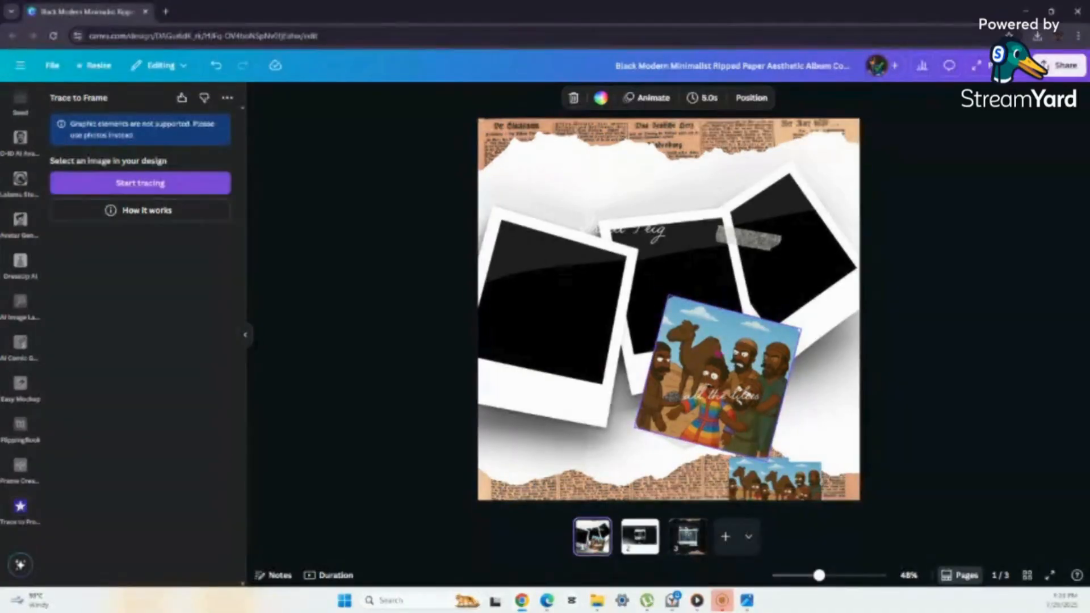
{"action": "left_click_drag", "start_coordinate": [710, 369], "coordinate": [538, 335]}
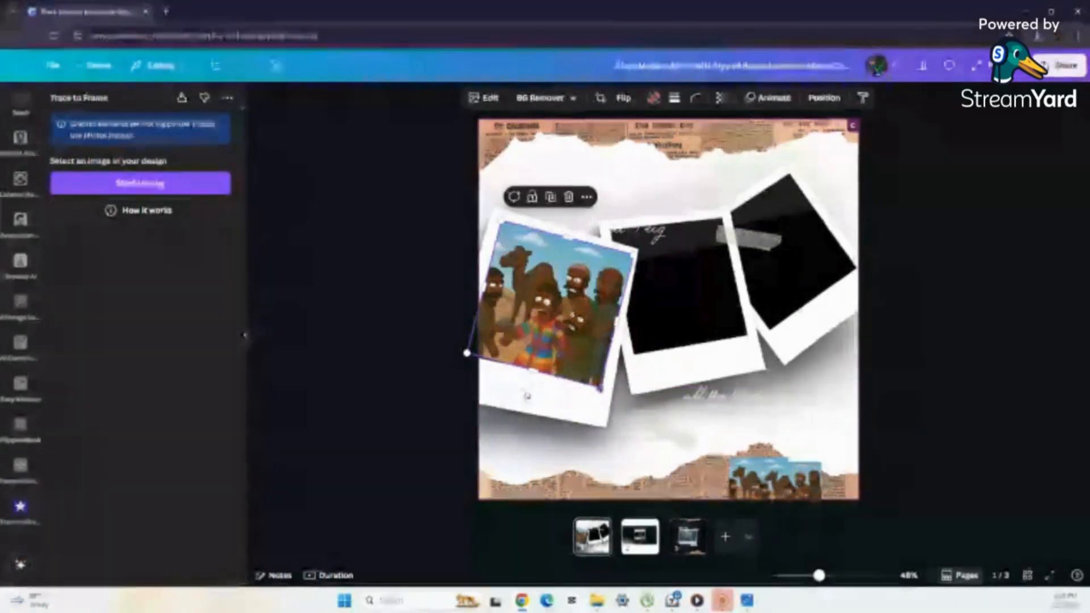
{"action": "left_click_drag", "start_coordinate": [600, 389], "coordinate": [601, 394]}
{"action": "left_click_drag", "start_coordinate": [572, 343], "coordinate": [566, 341]}
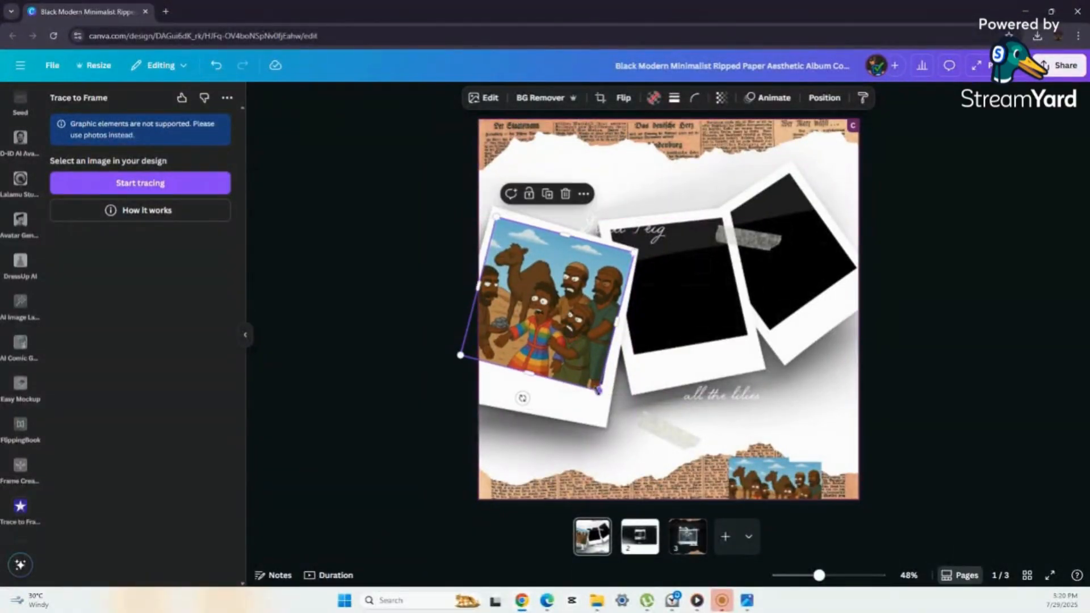
{"action": "left_click_drag", "start_coordinate": [598, 390], "coordinate": [601, 394]}
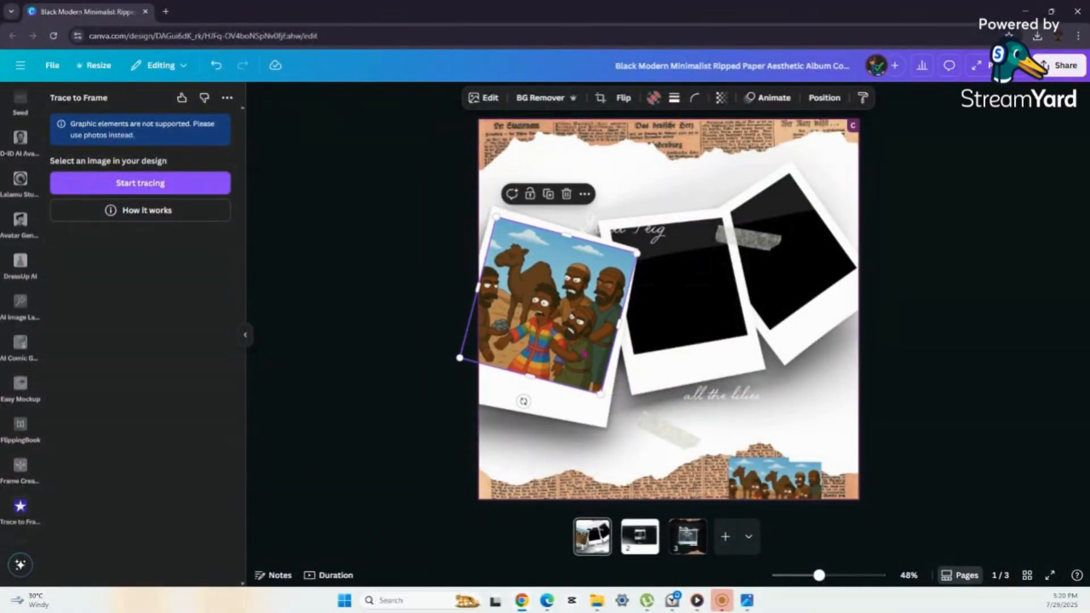
{"action": "left_click_drag", "start_coordinate": [583, 346], "coordinate": [581, 345]}
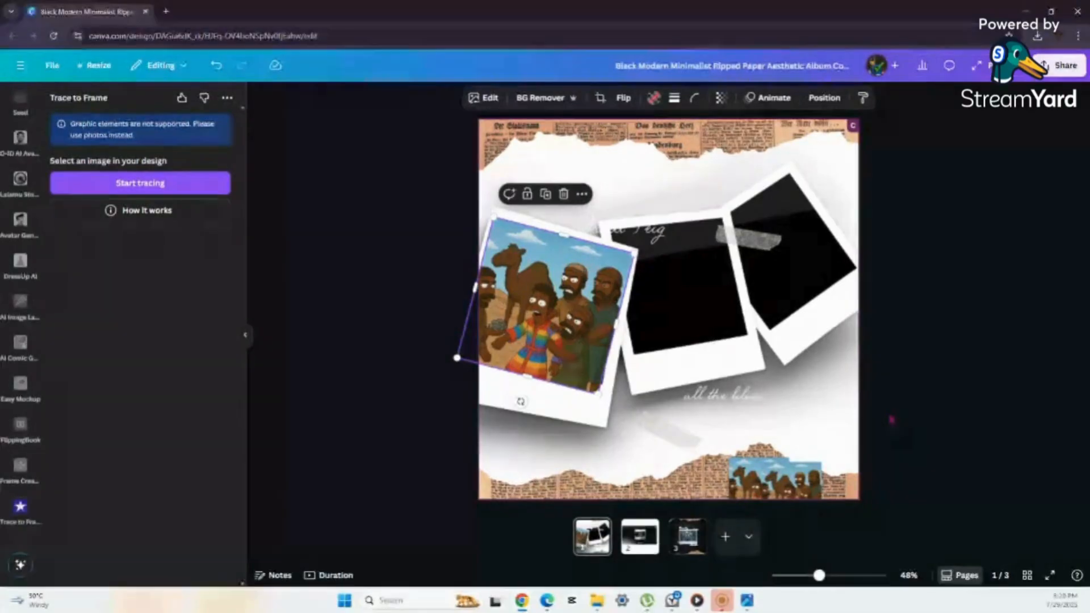
Move the cartoon picture off the leftmost polaroid and start tracing the three-polaroid graphic in the Trace to Frame app
{"action": "left_click_drag", "start_coordinate": [580, 337], "coordinate": [704, 355]}
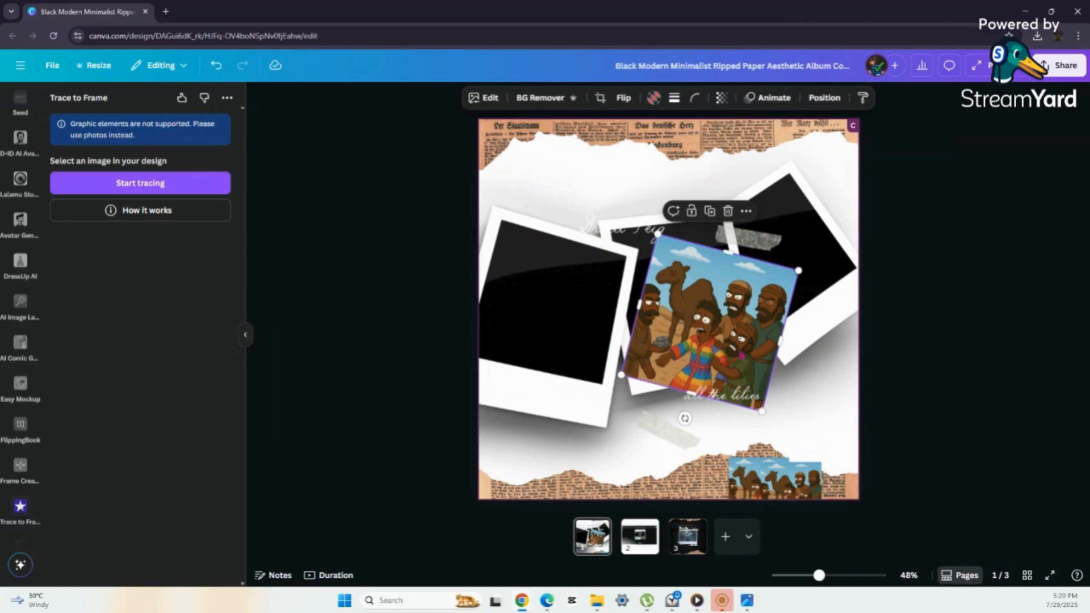
{"action": "scroll", "coordinate": [25, 298], "scroll_direction": "up", "scroll_amount": 10}
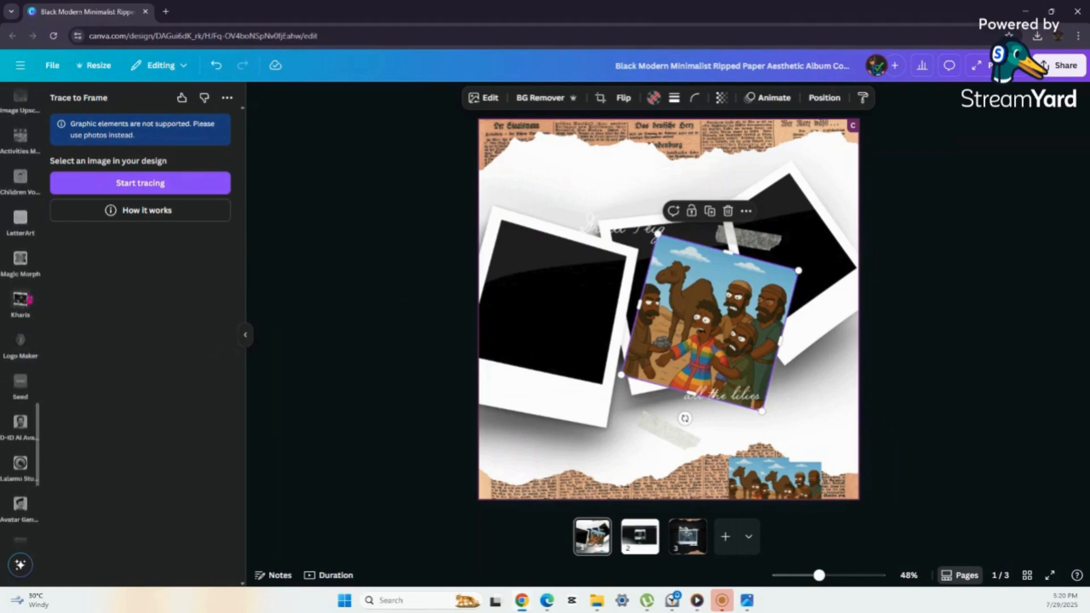
{"action": "scroll", "coordinate": [28, 298], "scroll_direction": "up", "scroll_amount": 10}
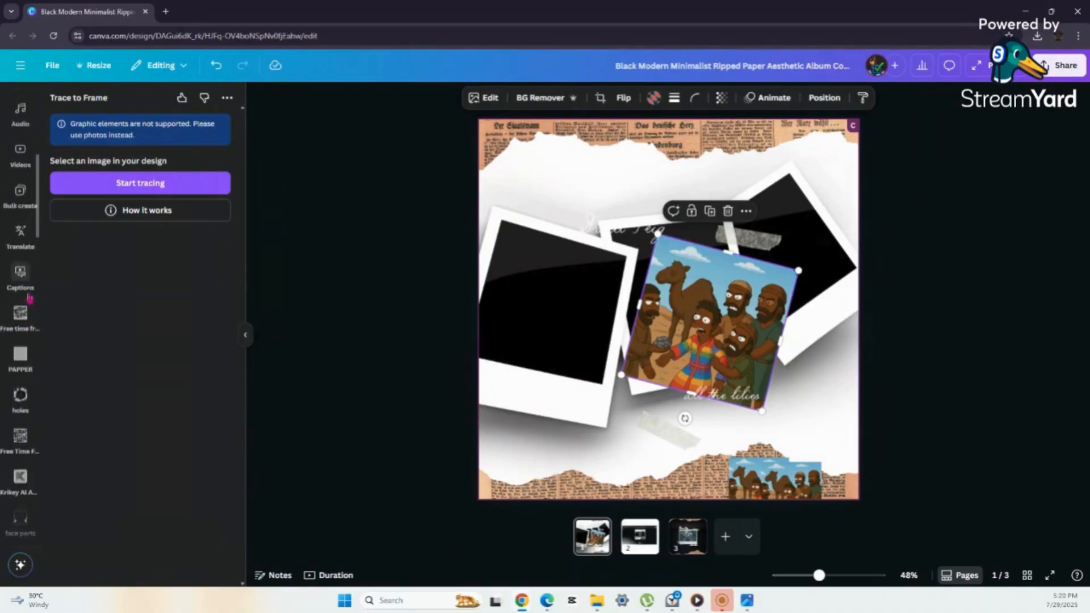
{"action": "scroll", "coordinate": [30, 300], "scroll_direction": "up", "scroll_amount": 3}
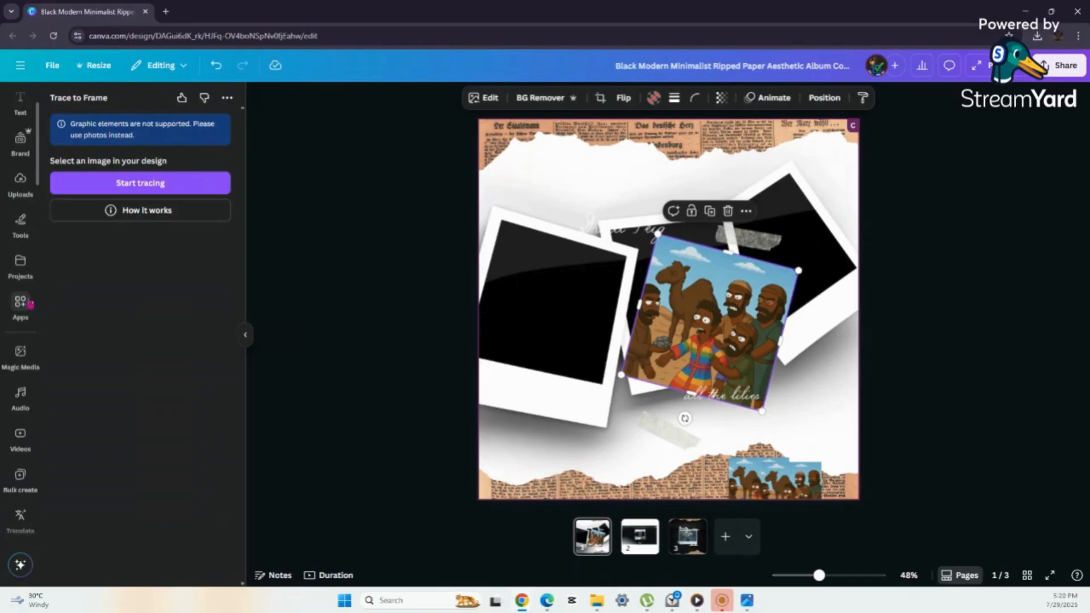
{"action": "left_click", "coordinate": [29, 304]}
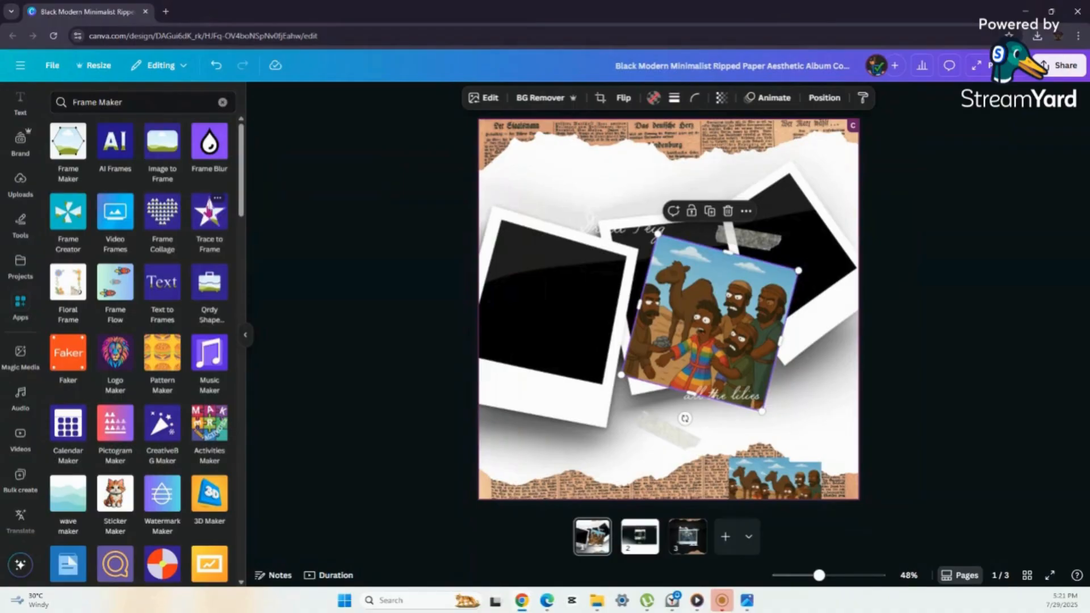
{"action": "left_click", "coordinate": [209, 214]}
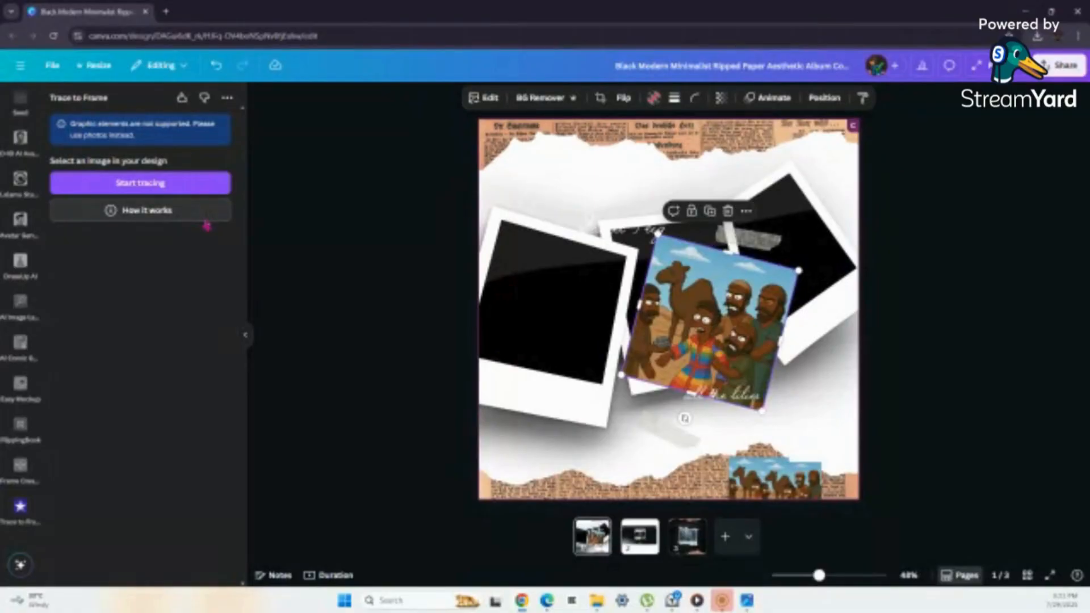
{"action": "left_click", "coordinate": [486, 225]}
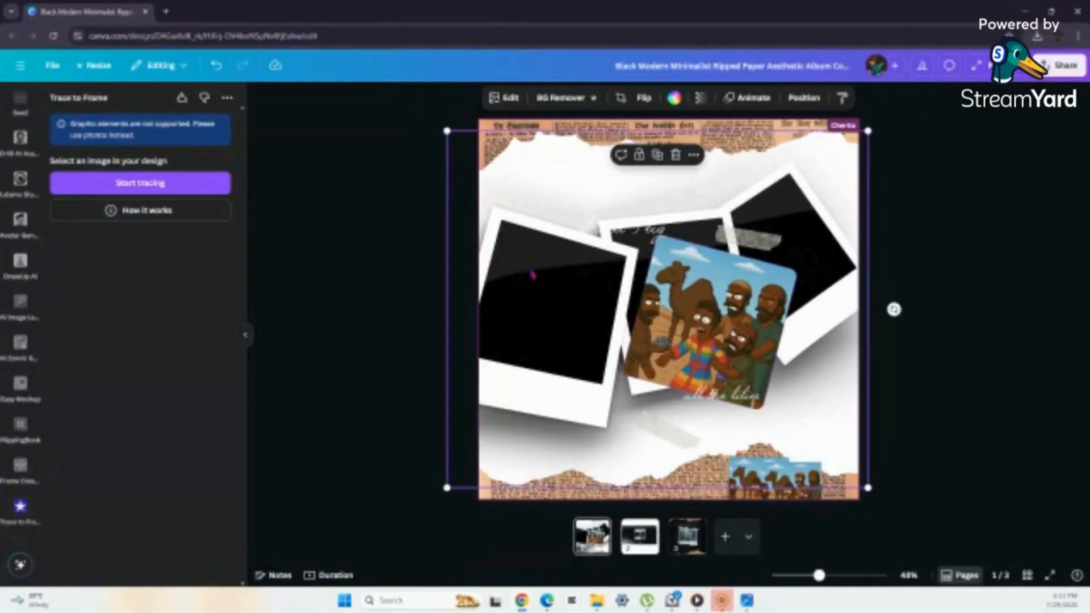
{"action": "left_click", "coordinate": [160, 190]}
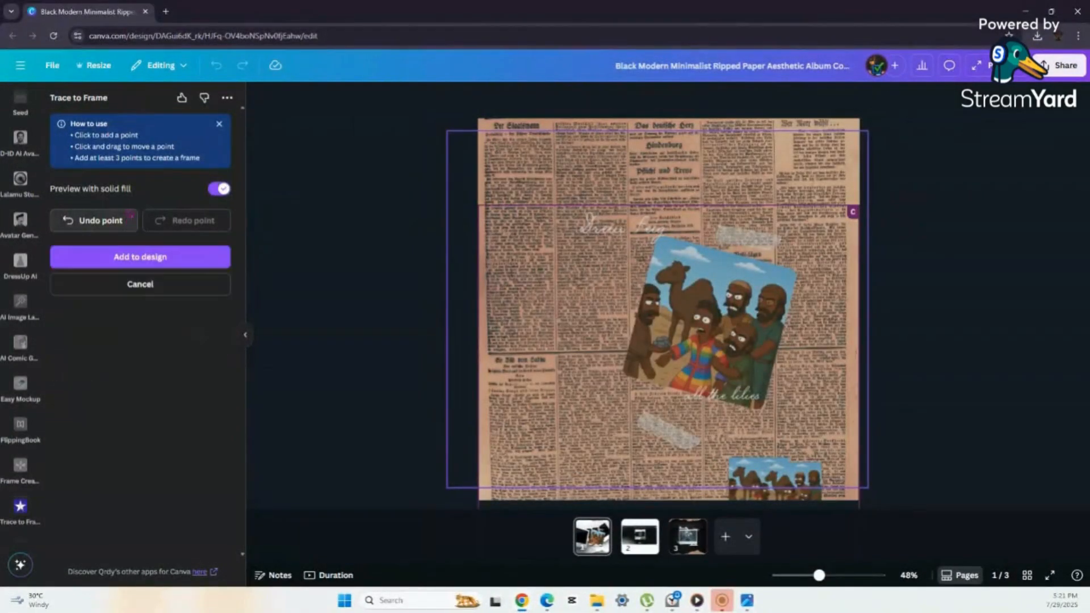
Trace the leftmost polaroid's black area with four corner points, align them to its corners, and add it to the design as a frame
{"action": "left_click", "coordinate": [130, 215]}
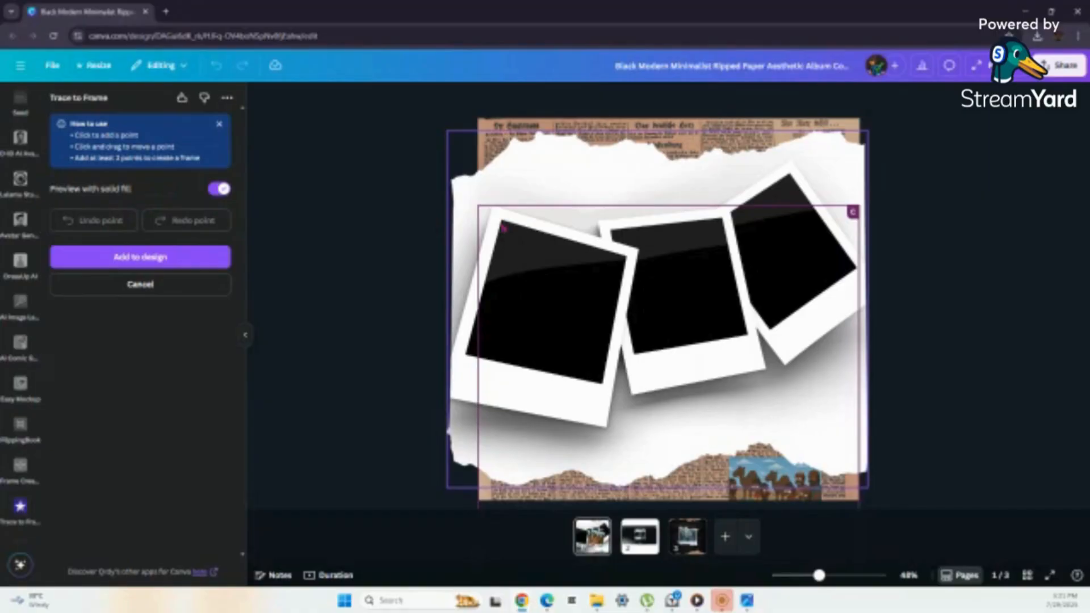
{"action": "left_click", "coordinate": [501, 222]}
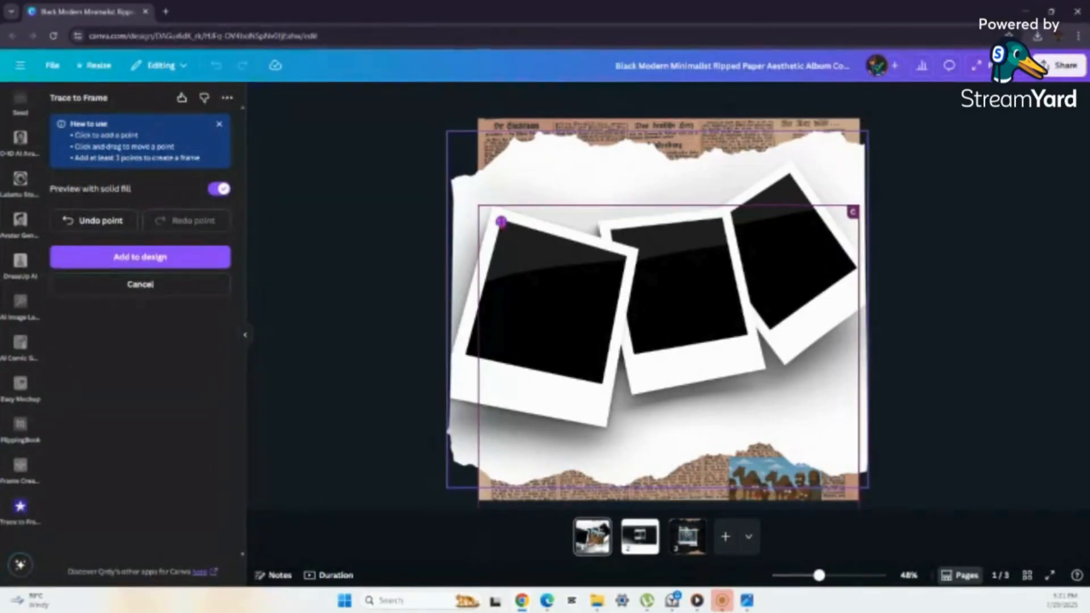
{"action": "left_click", "coordinate": [464, 352]}
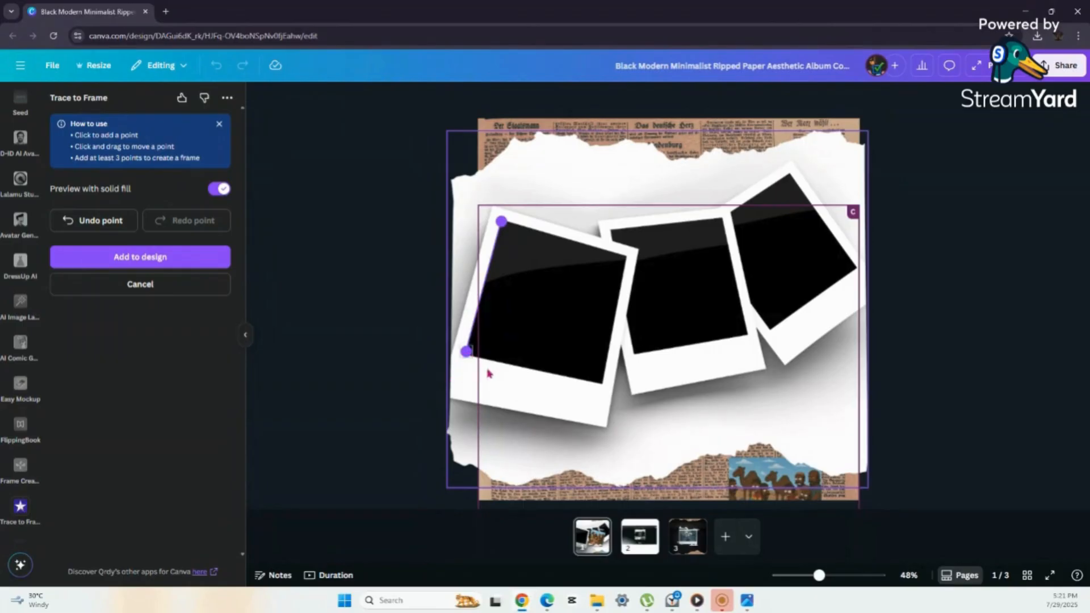
{"action": "left_click", "coordinate": [603, 383]}
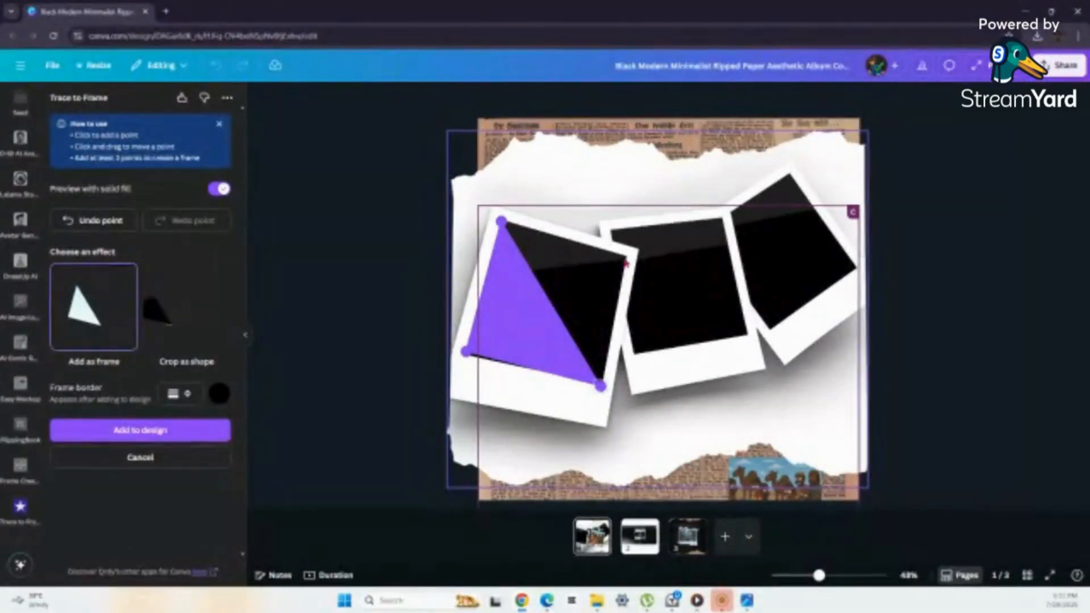
{"action": "left_click", "coordinate": [626, 257]}
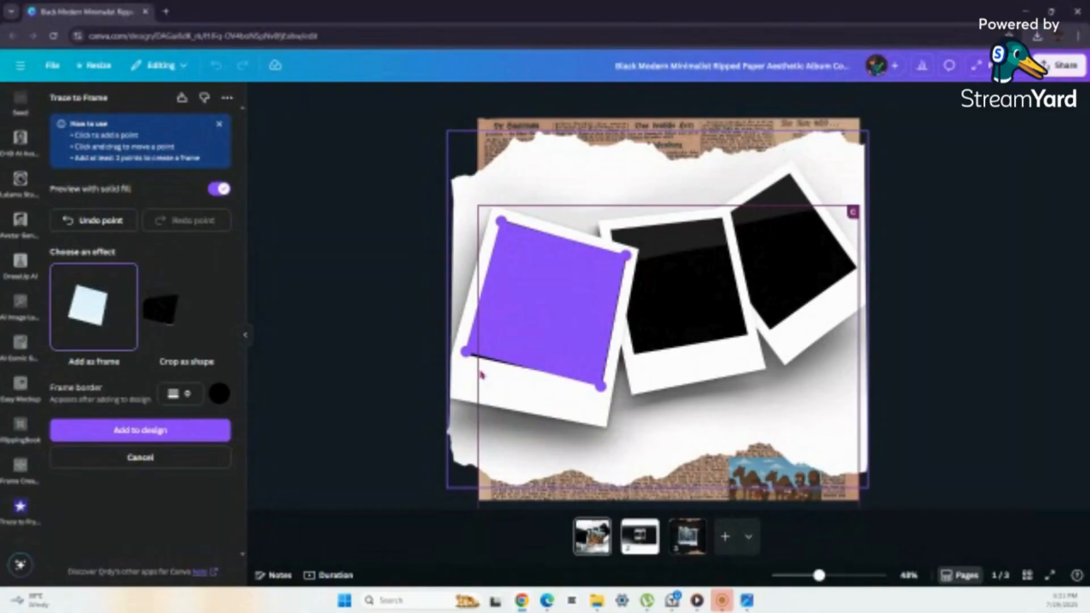
{"action": "left_click_drag", "start_coordinate": [465, 352], "coordinate": [465, 357]}
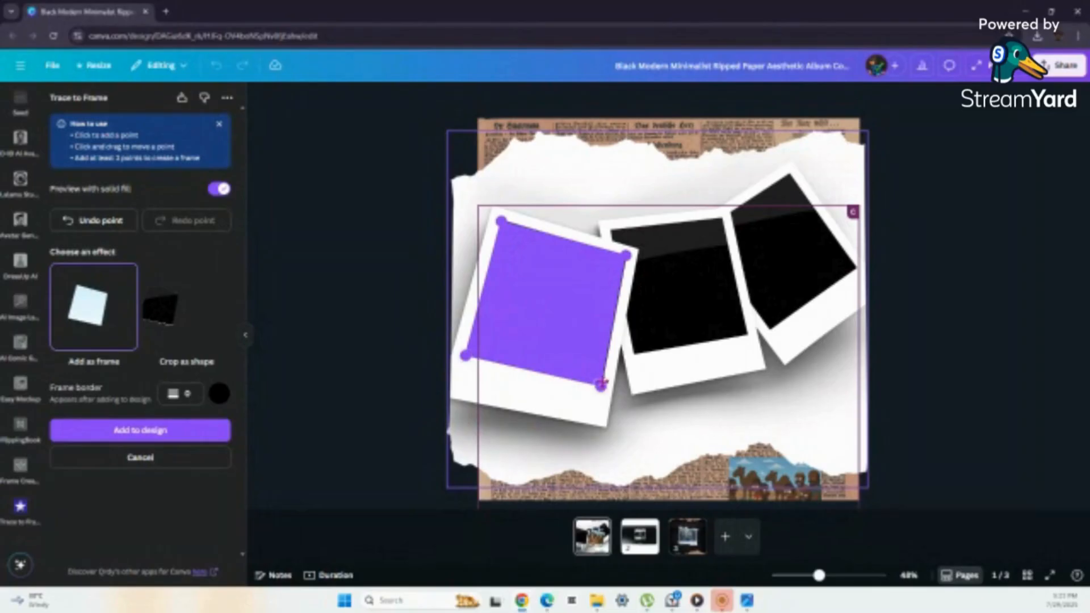
{"action": "left_click_drag", "start_coordinate": [601, 385], "coordinate": [603, 383]}
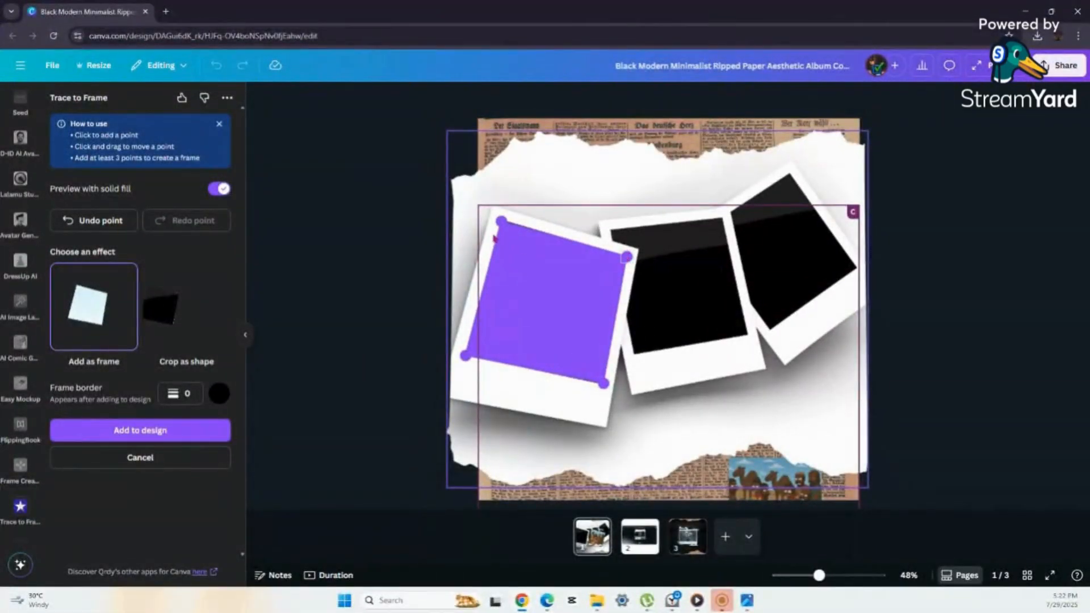
{"action": "left_click_drag", "start_coordinate": [498, 224], "coordinate": [500, 221]}
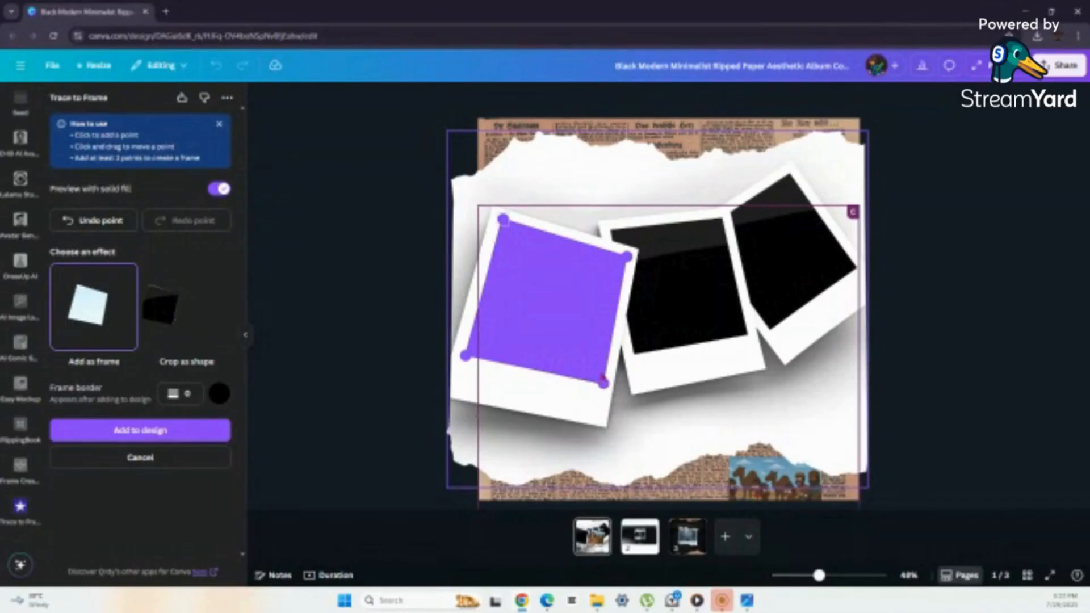
{"action": "left_click", "coordinate": [130, 457]}
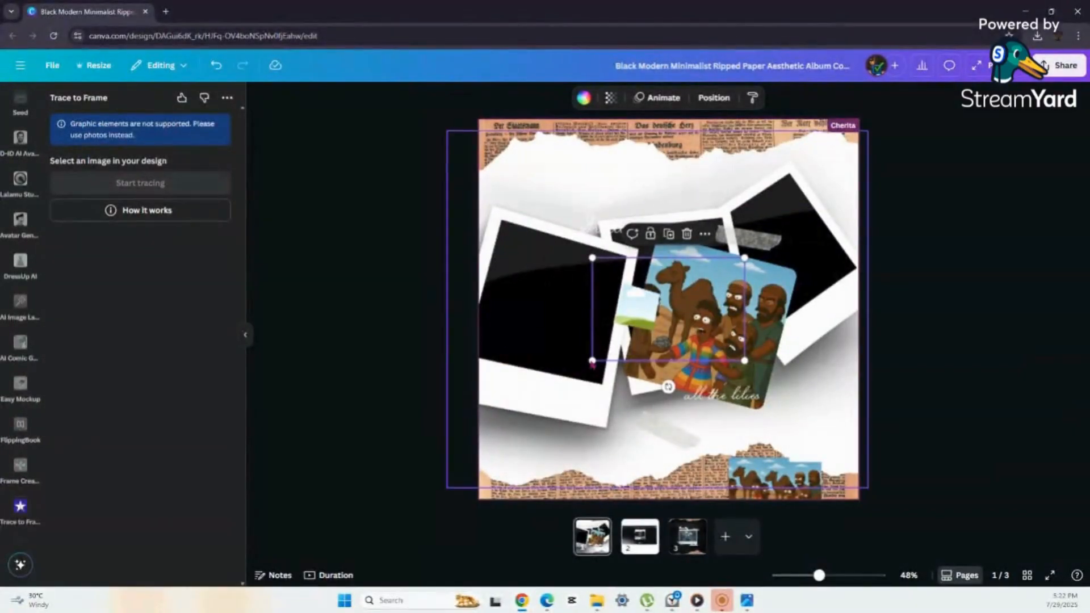
Enlarge and position the new frame so it covers the black area of the leftmost polaroid
{"action": "left_click_drag", "start_coordinate": [592, 360], "coordinate": [309, 547]}
{"action": "left_click_drag", "start_coordinate": [499, 431], "coordinate": [603, 312]}
{"action": "left_click_drag", "start_coordinate": [853, 446], "coordinate": [952, 554]}
{"action": "left_click_drag", "start_coordinate": [775, 438], "coordinate": [754, 416]}
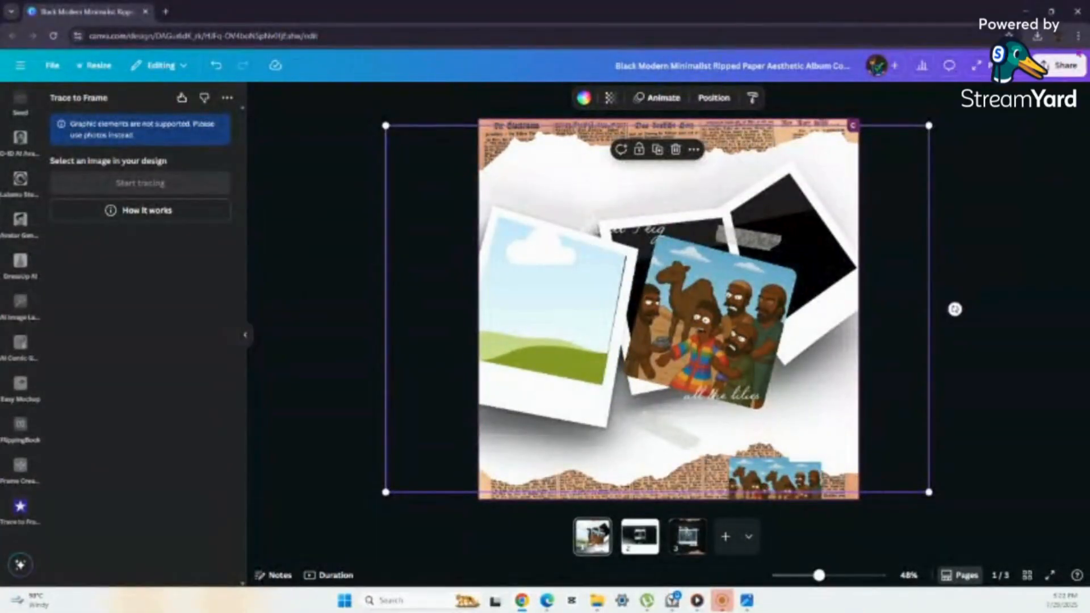
{"action": "left_click_drag", "start_coordinate": [929, 125], "coordinate": [934, 123]}
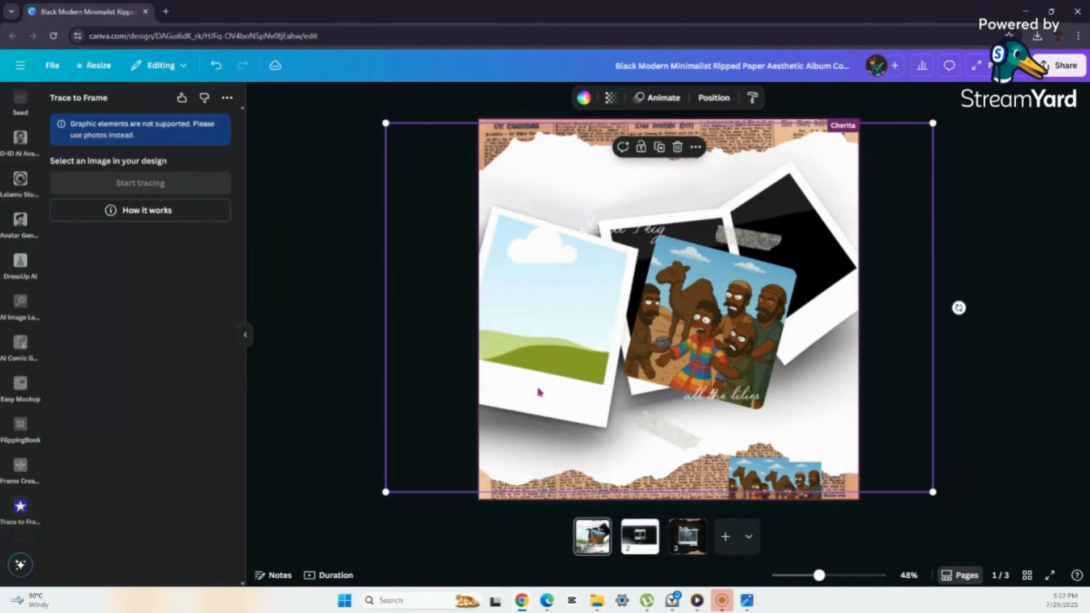
Move the tilted cartoon picture over the leftmost polaroid's frame and detach the image from its own frame
{"action": "left_click_drag", "start_coordinate": [959, 308], "coordinate": [650, 291]}
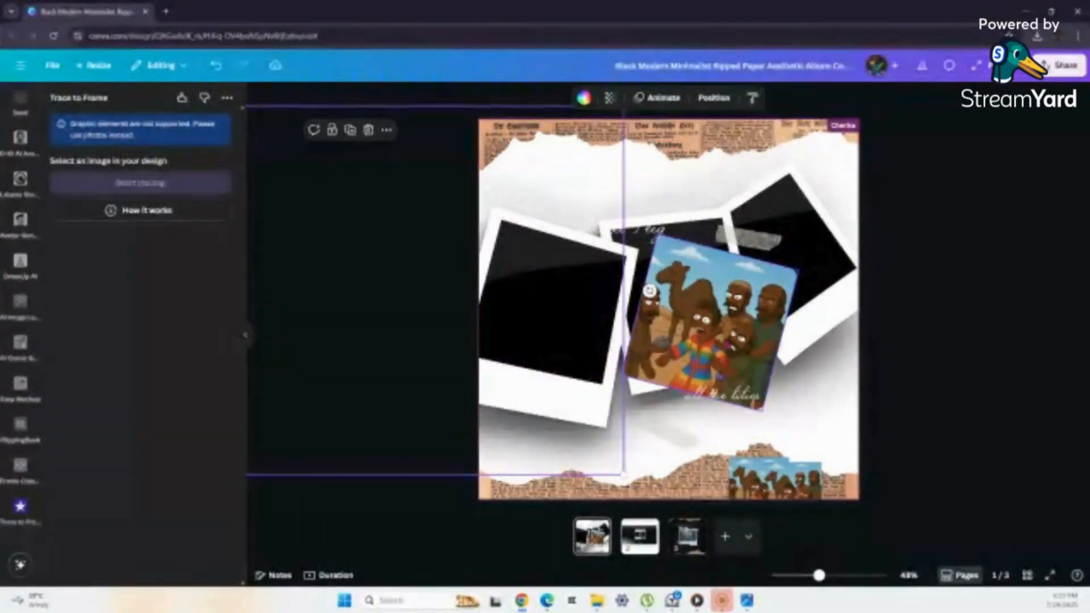
{"action": "left_click", "coordinate": [216, 68]}
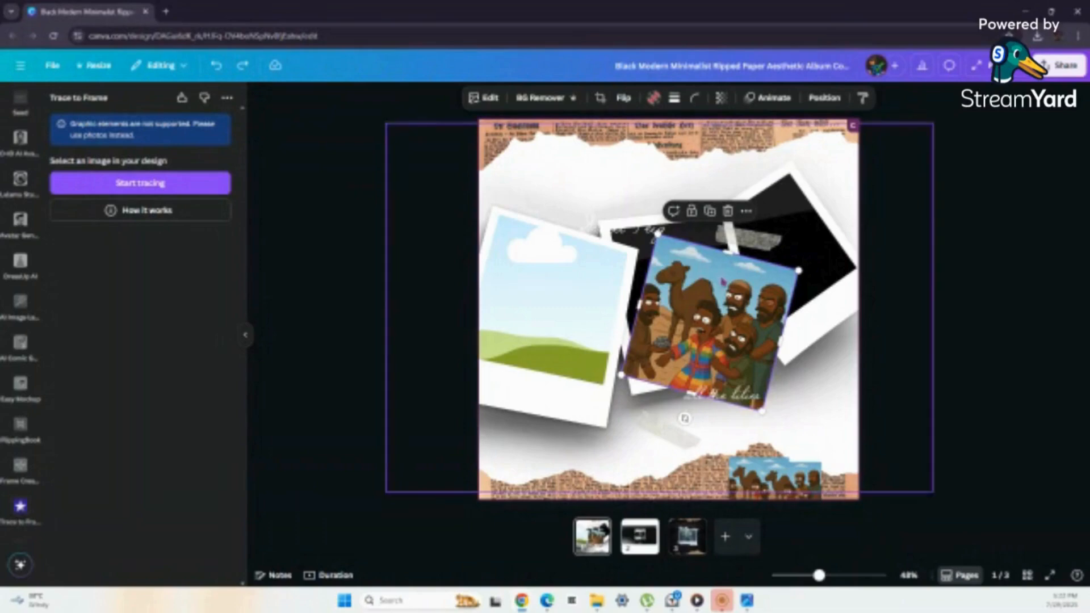
{"action": "left_click_drag", "start_coordinate": [723, 284], "coordinate": [599, 298]}
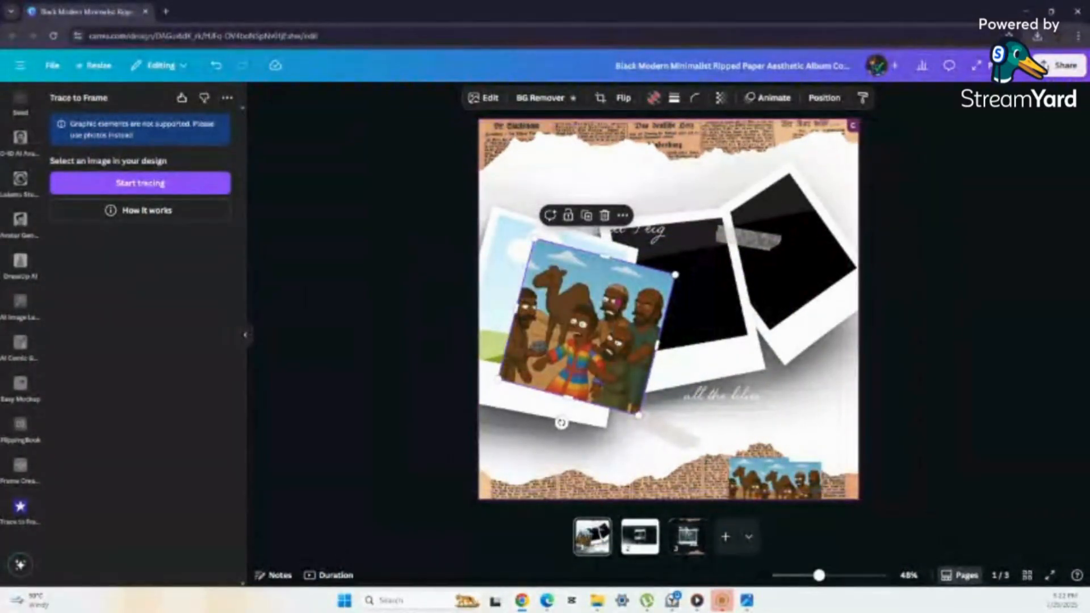
{"action": "right_click", "coordinate": [603, 304]}
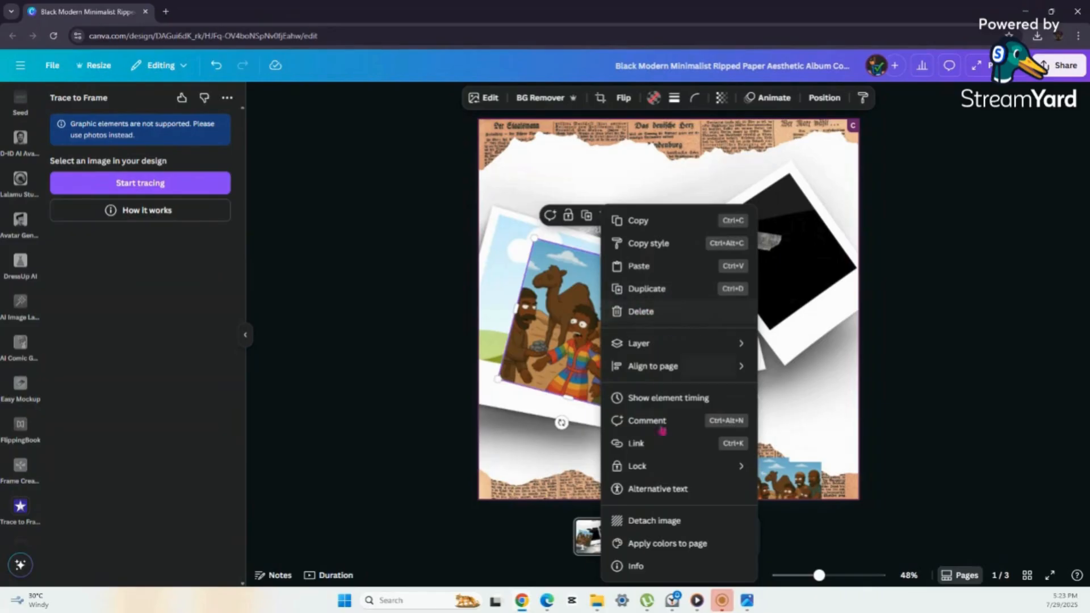
{"action": "left_click", "coordinate": [650, 521]}
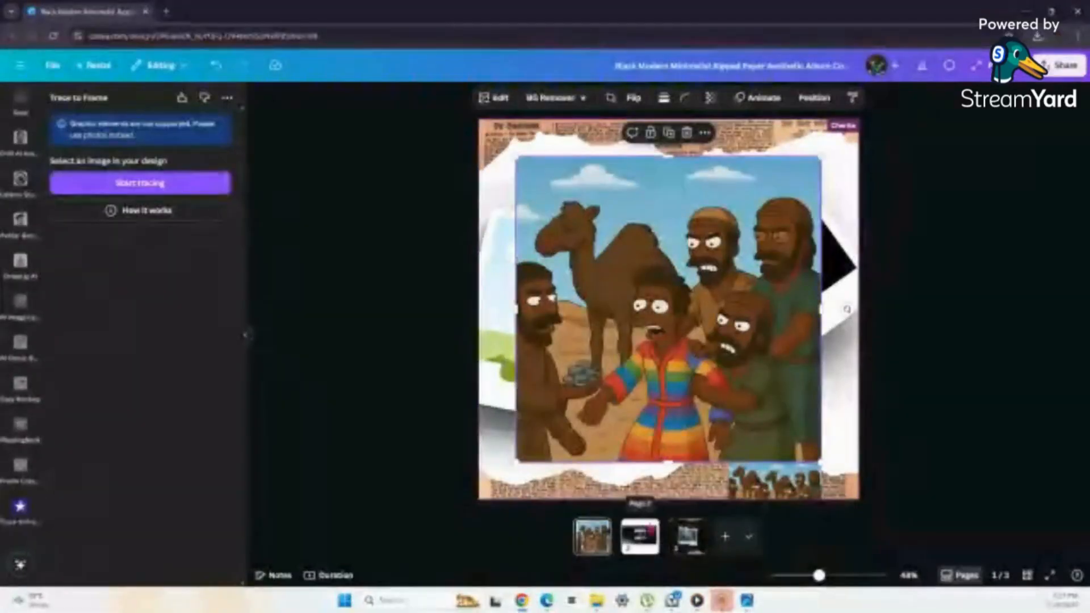
Fill the frame over the leftmost polaroid with the detached cartoon image
{"action": "left_click_drag", "start_coordinate": [699, 386], "coordinate": [732, 386]}
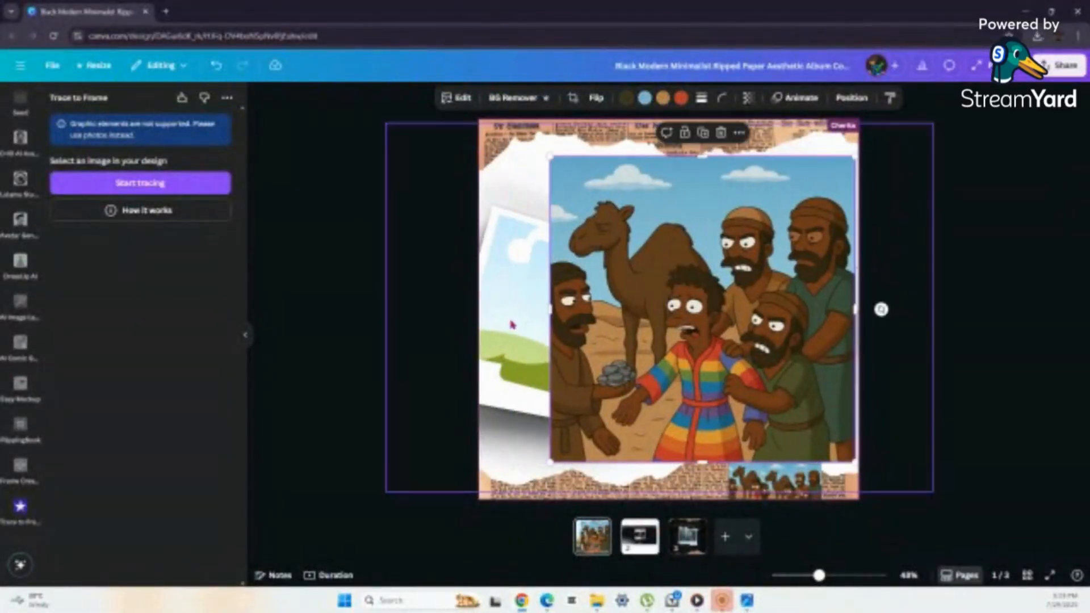
{"action": "left_click", "coordinate": [526, 324]}
{"action": "left_click", "coordinate": [606, 216]}
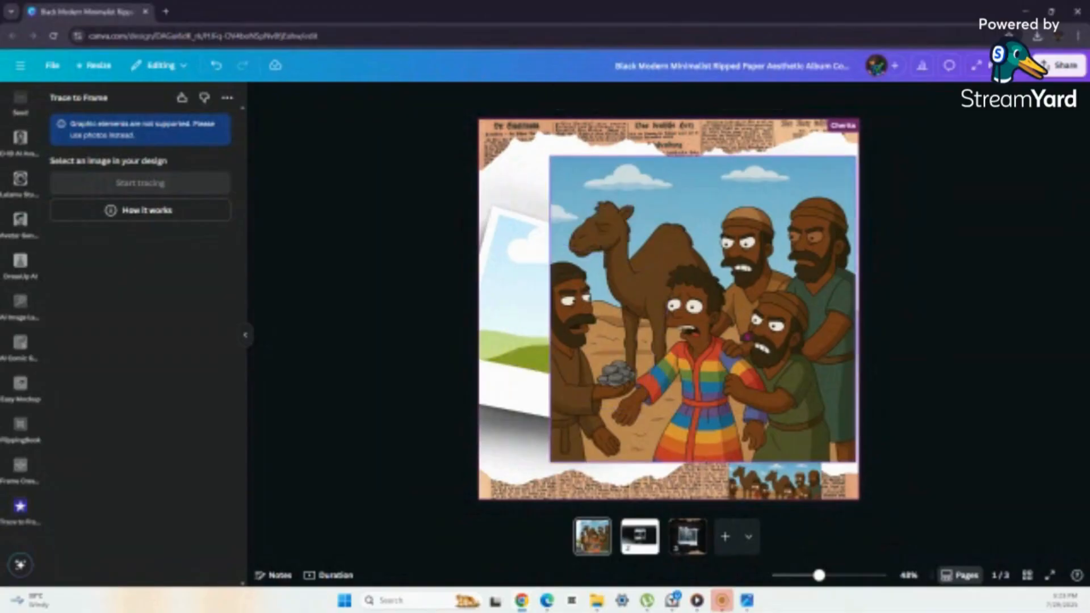
{"action": "left_click_drag", "start_coordinate": [733, 307], "coordinate": [545, 318]}
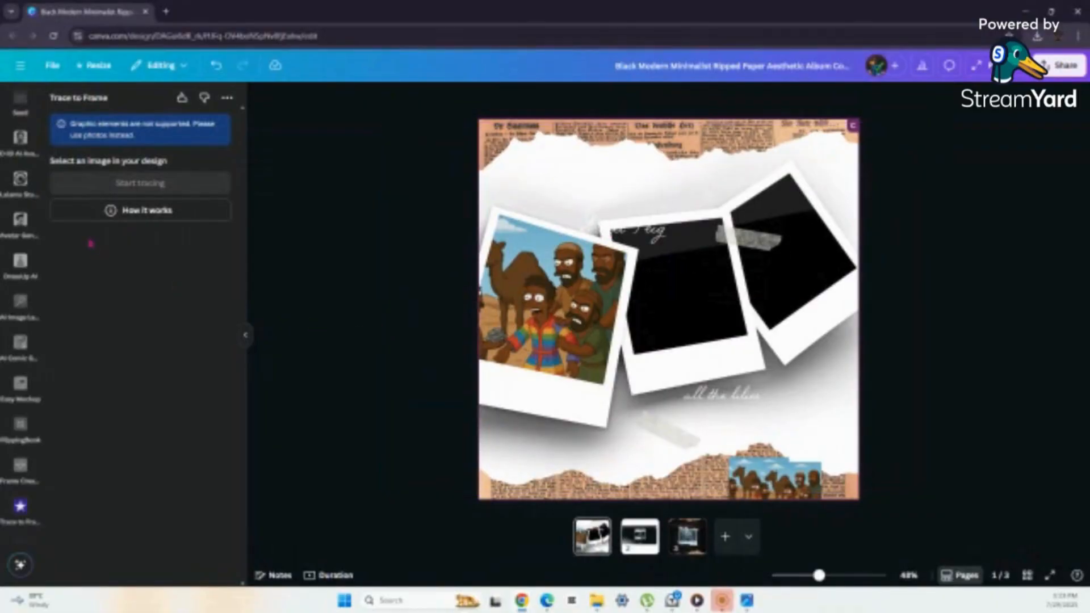
{"action": "left_click", "coordinate": [689, 363]}
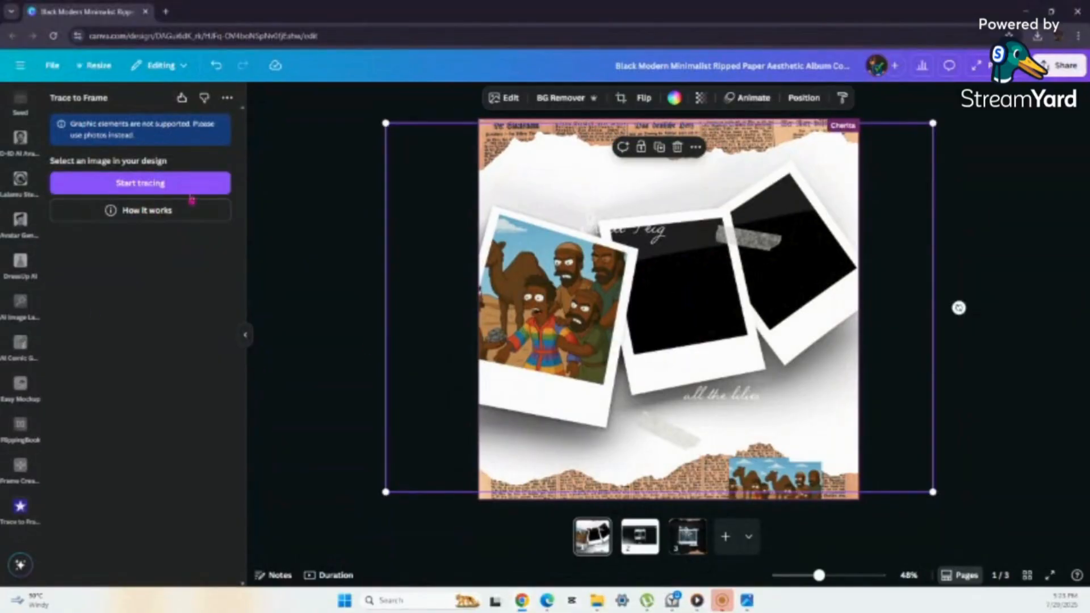
{"action": "left_click", "coordinate": [195, 190]}
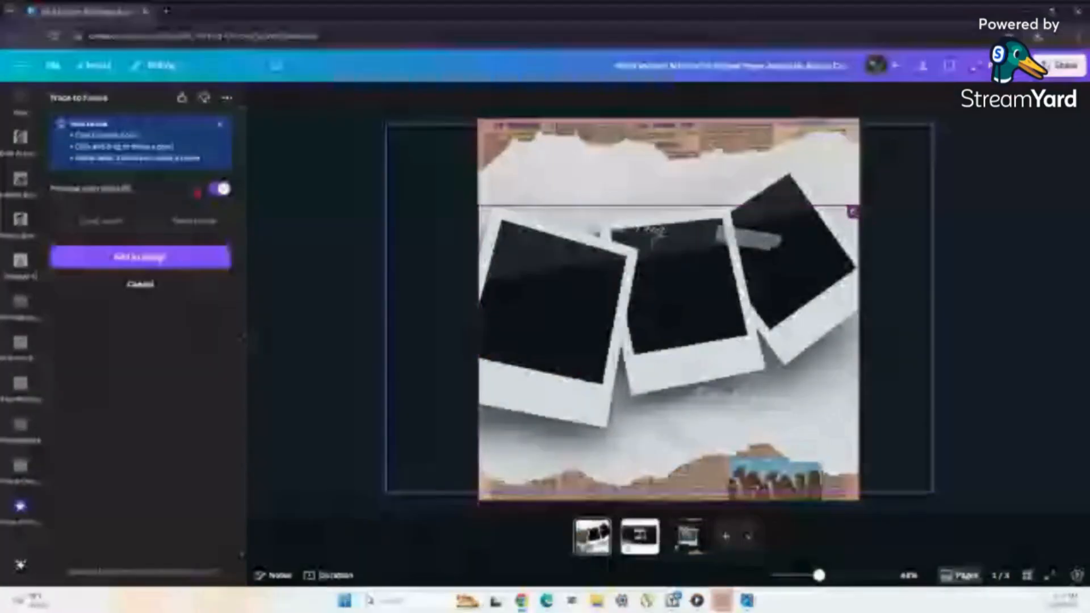
{"action": "left_click", "coordinate": [189, 264]}
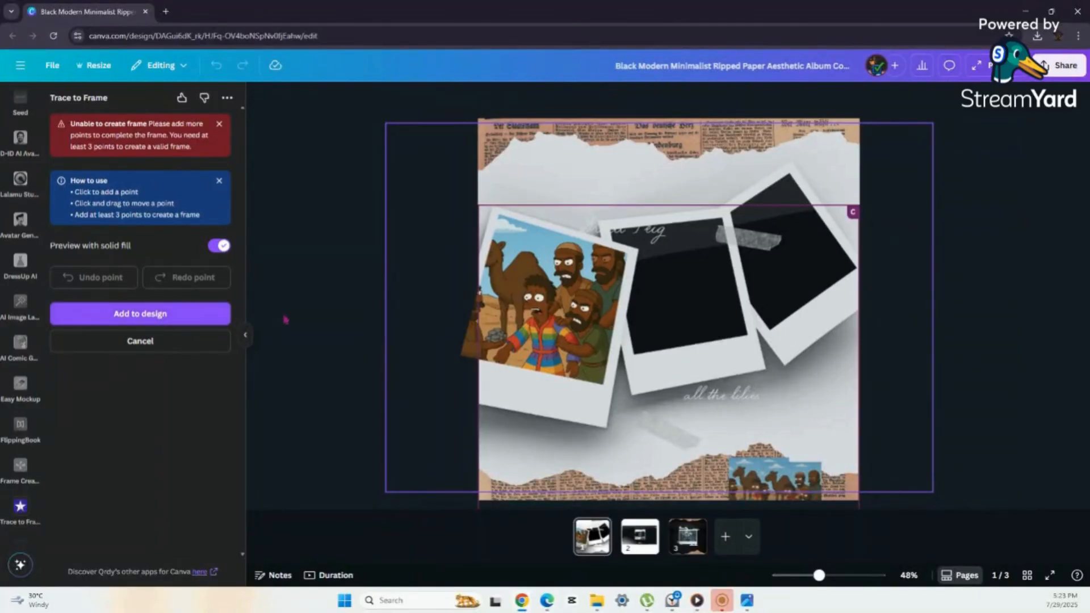
{"action": "left_click", "coordinate": [226, 341]}
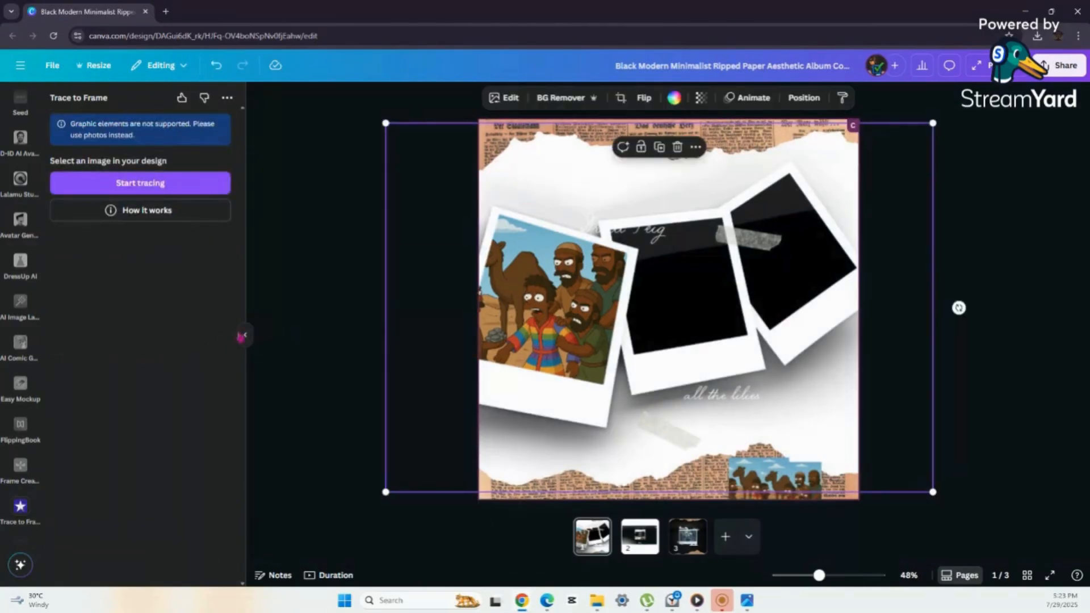
{"action": "left_click", "coordinate": [162, 189]}
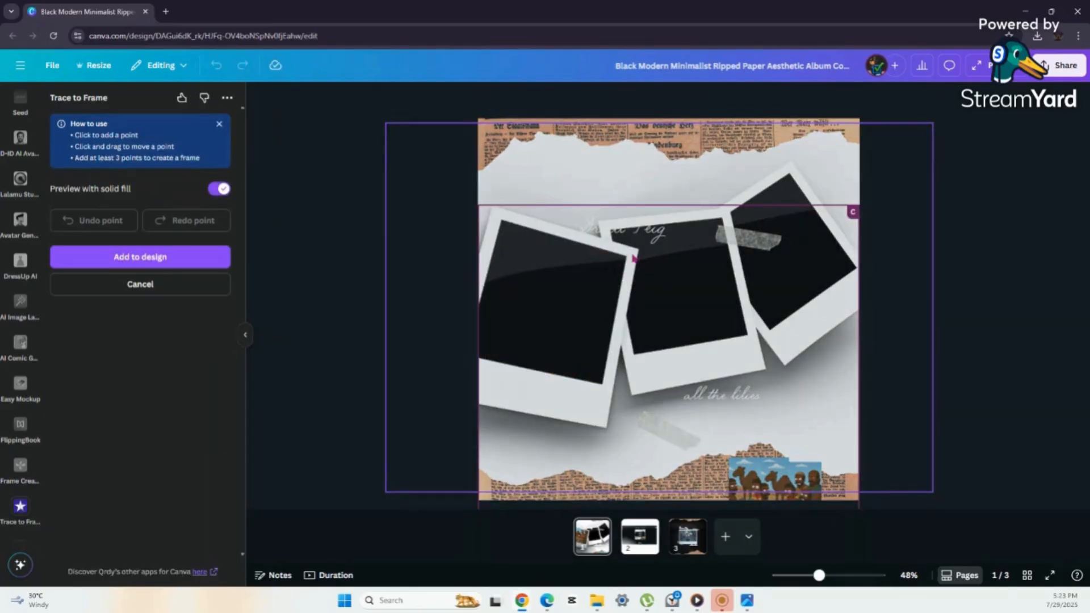
{"action": "left_click", "coordinate": [634, 257]}
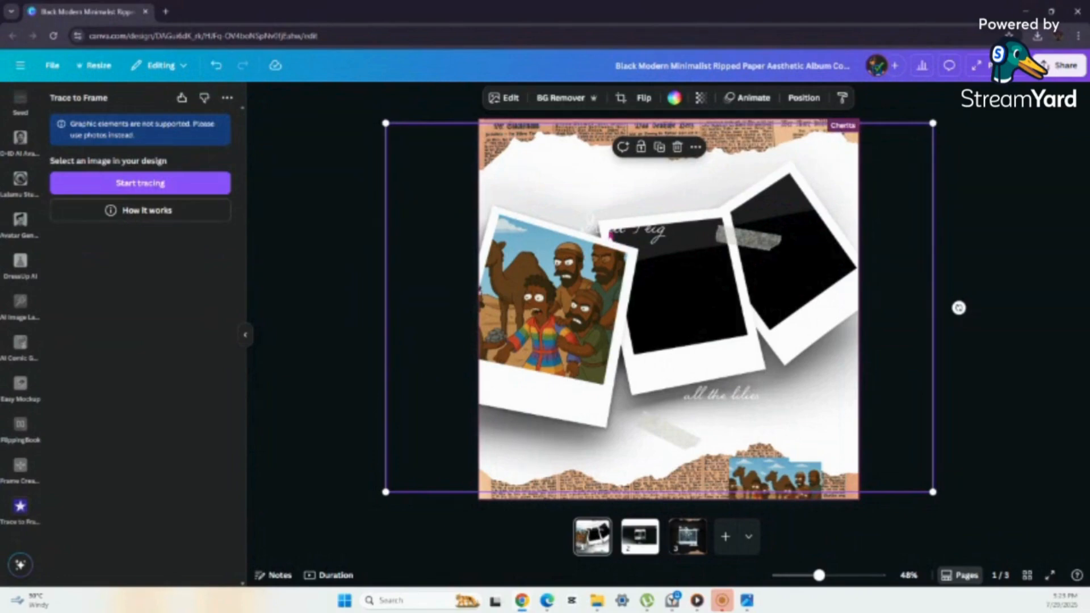
{"action": "left_click", "coordinate": [185, 191]}
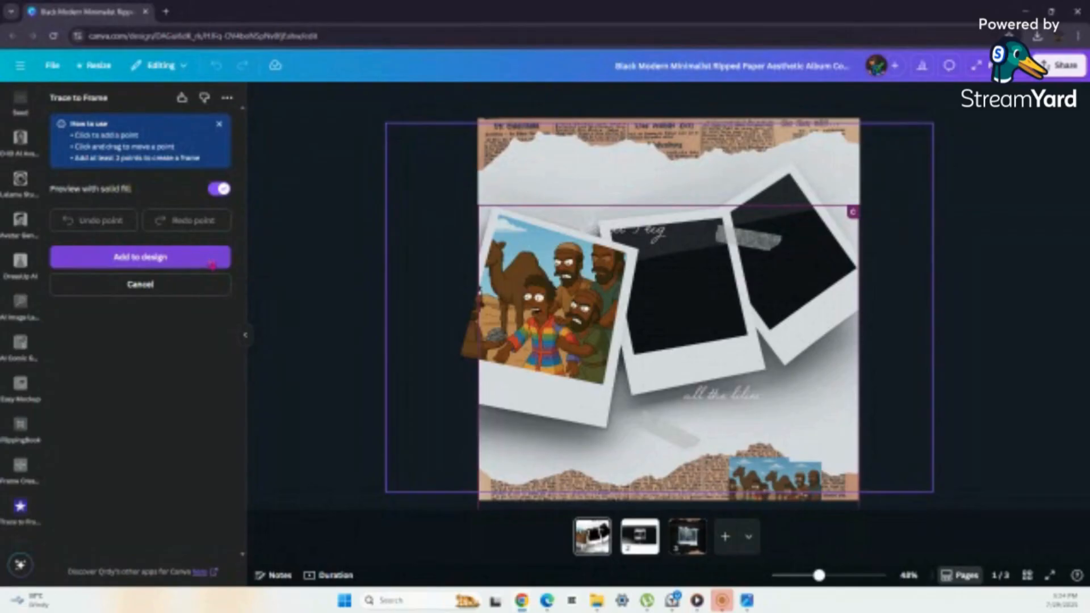
{"action": "left_click", "coordinate": [212, 265]}
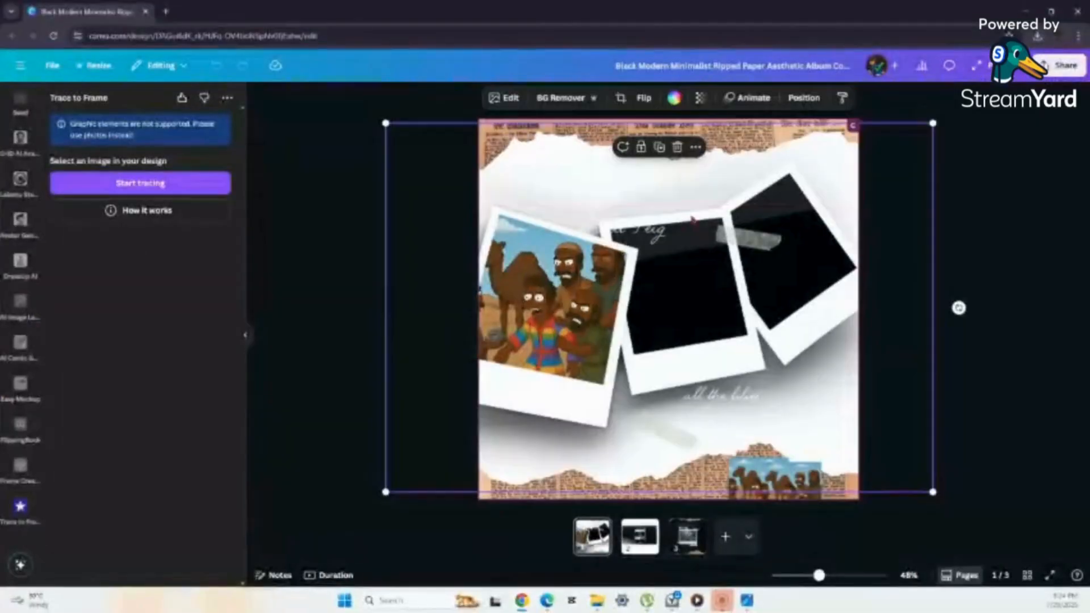
{"action": "left_click", "coordinate": [693, 226]}
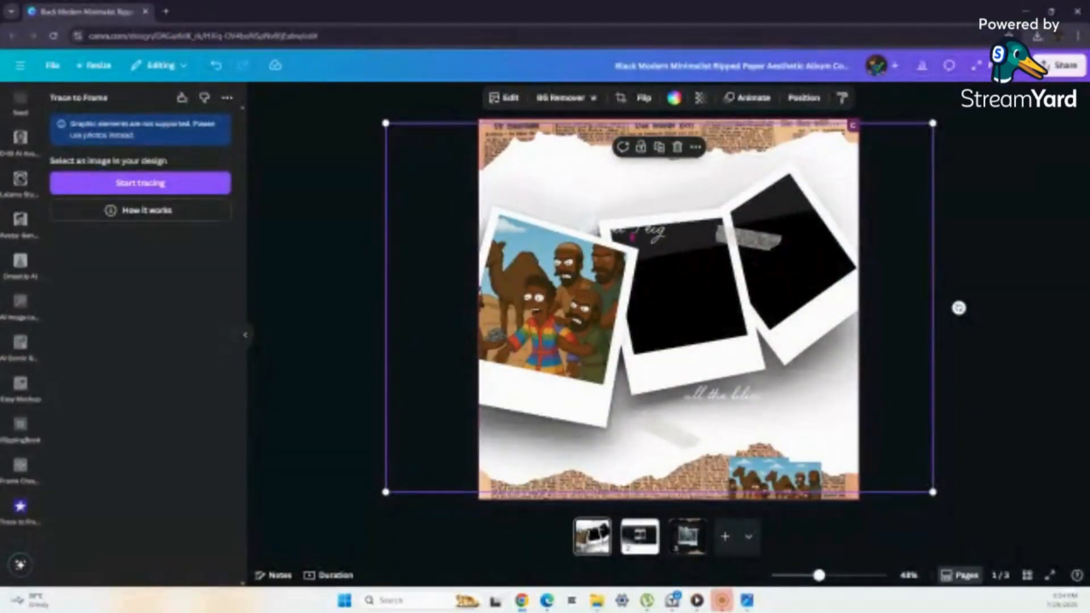
Move the cartoon-filled frame down off the page and select the three-polaroid graphic underneath
{"action": "left_click_drag", "start_coordinate": [643, 379], "coordinate": [712, 355]}
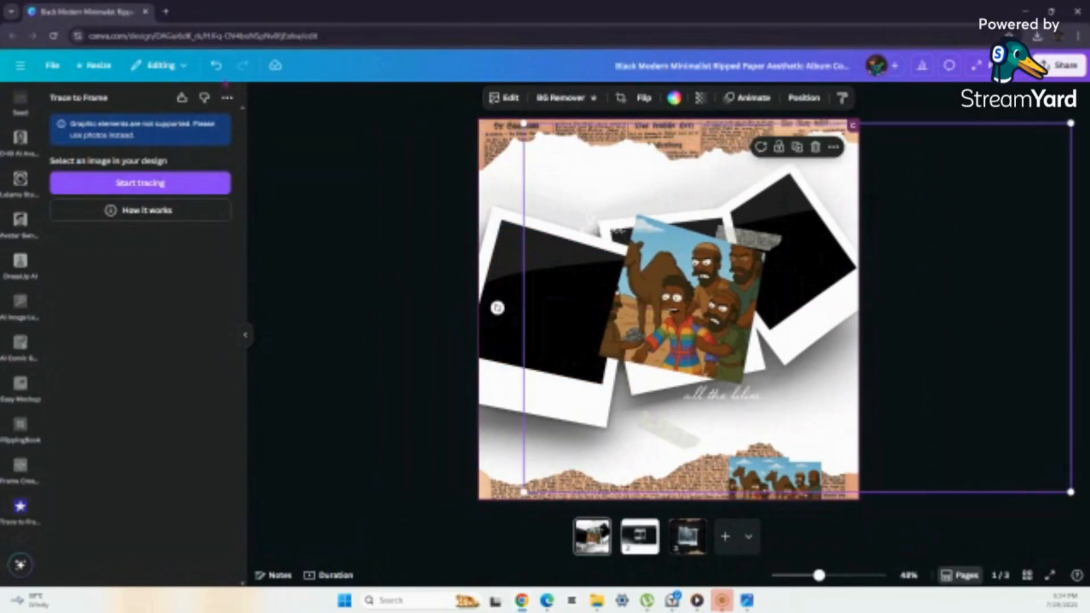
{"action": "left_click", "coordinate": [216, 65]}
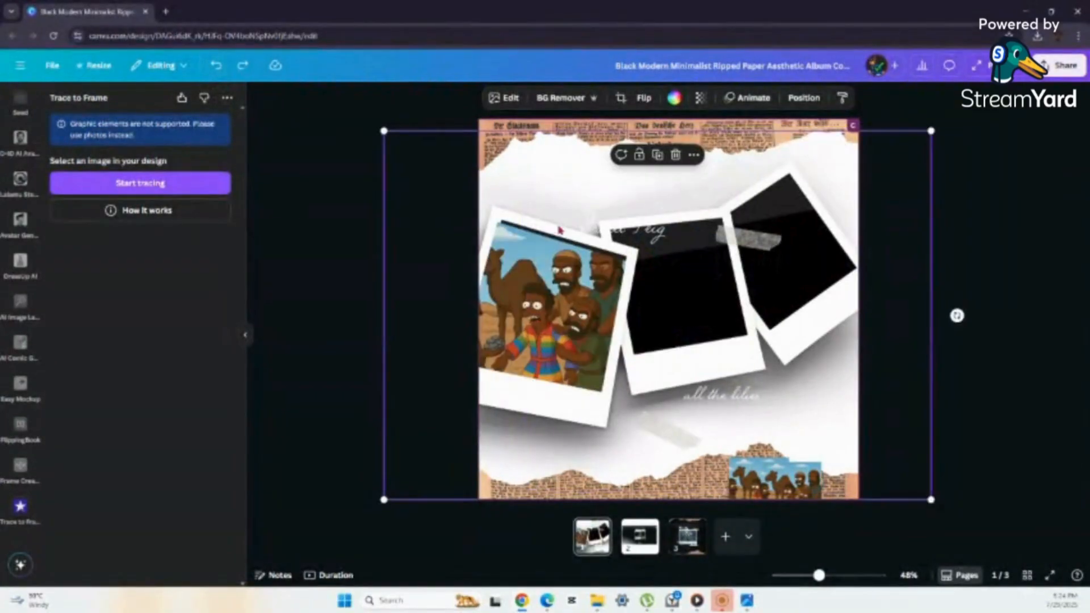
{"action": "left_click_drag", "start_coordinate": [562, 254], "coordinate": [573, 566]}
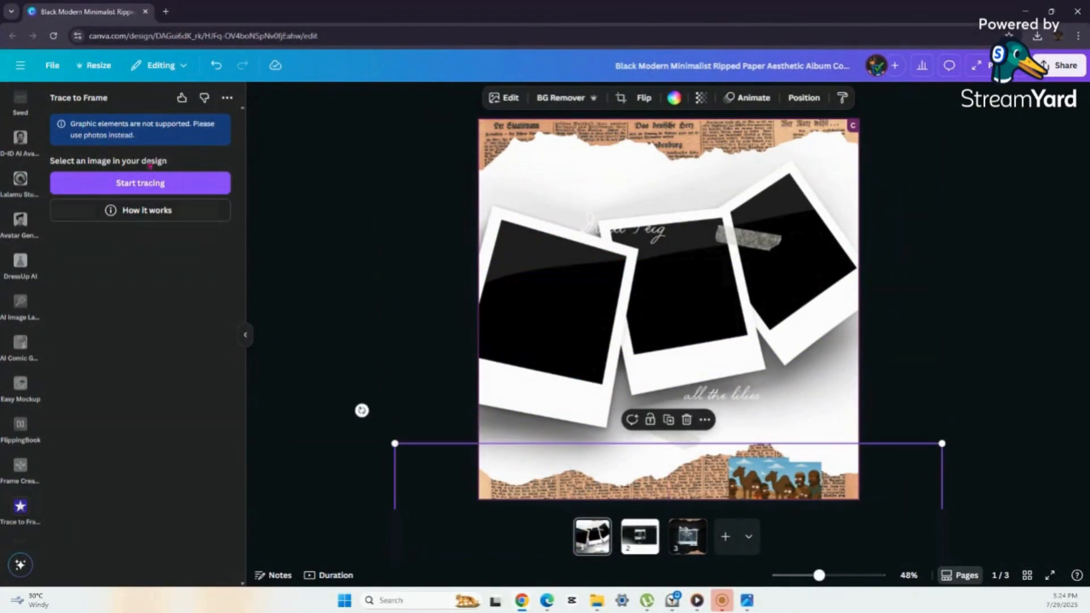
{"action": "left_click", "coordinate": [703, 265]}
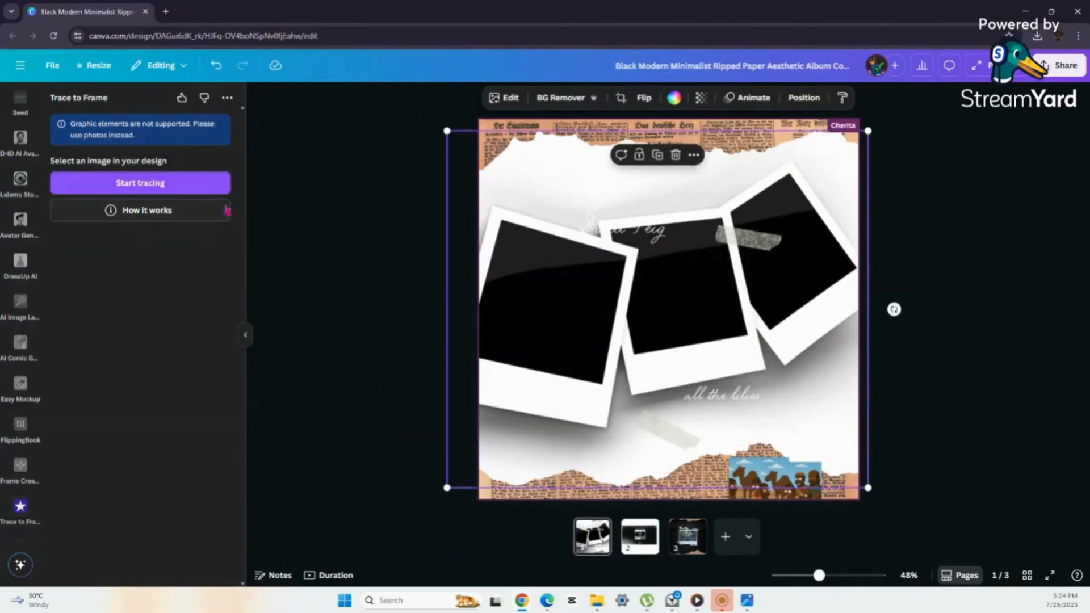
{"action": "left_click", "coordinate": [188, 185]}
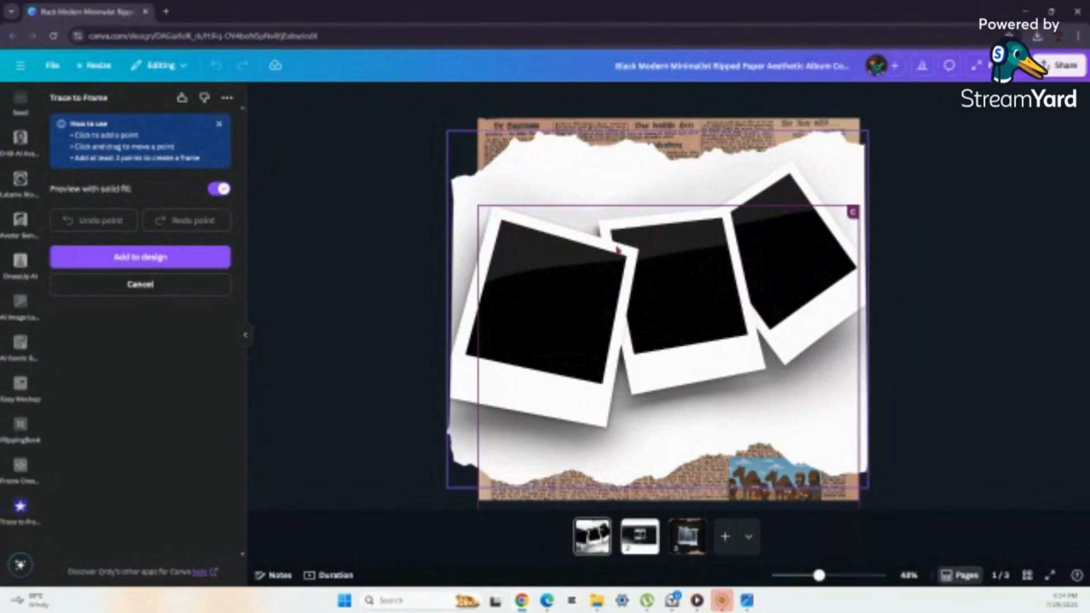
{"action": "left_click", "coordinate": [612, 237]}
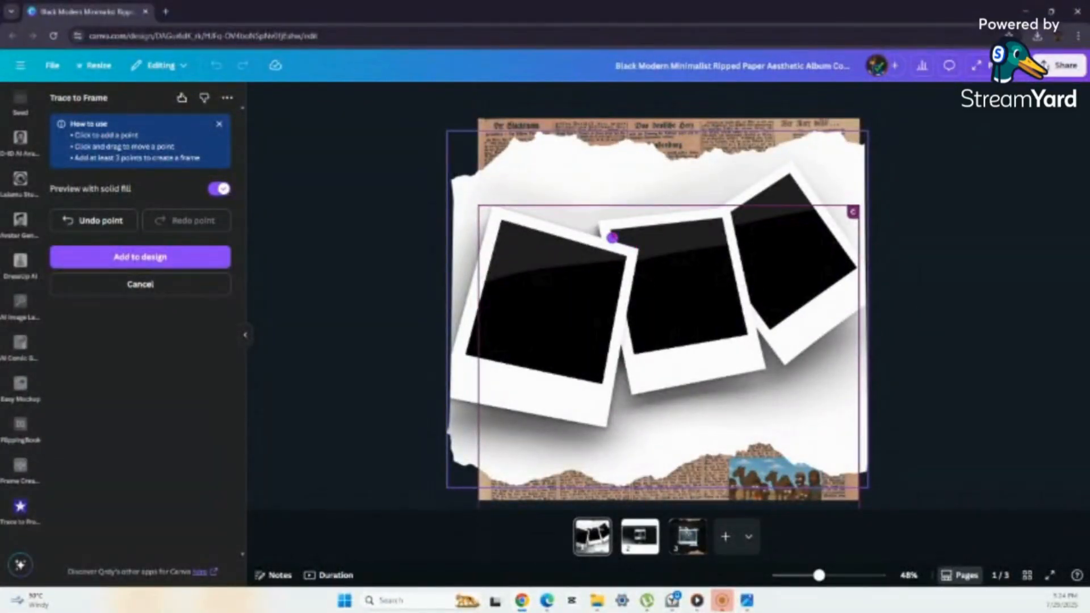
{"action": "left_click", "coordinate": [610, 226]}
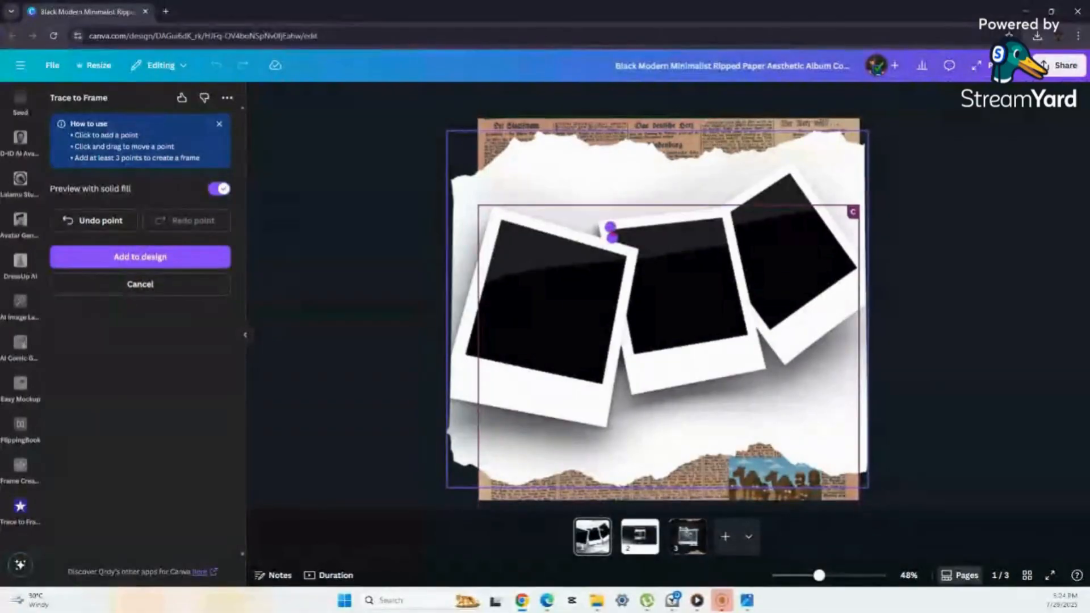
{"action": "left_click", "coordinate": [721, 218]}
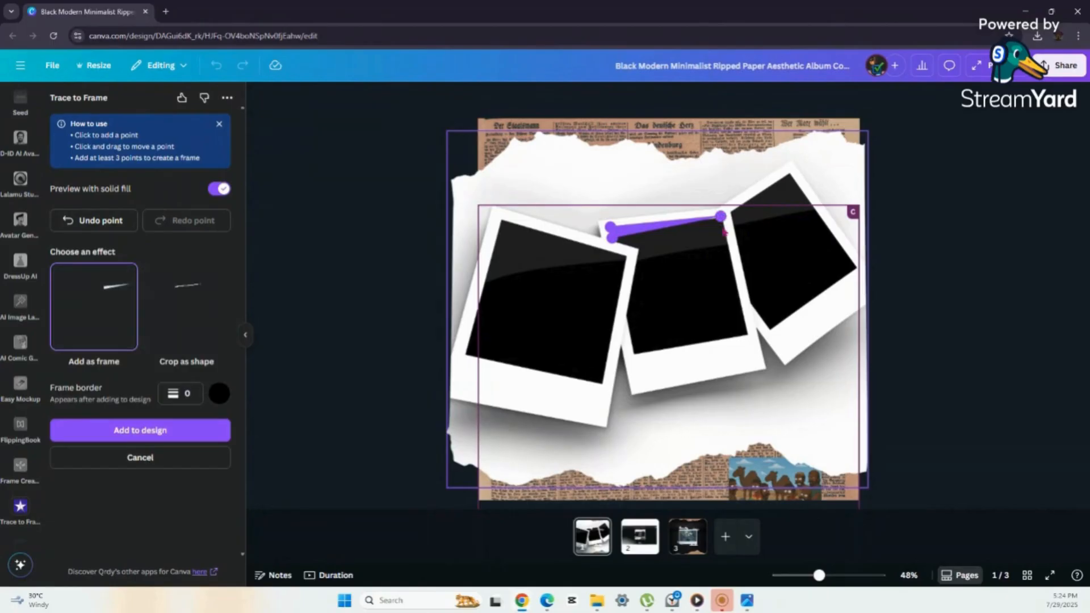
{"action": "left_click", "coordinate": [731, 261]}
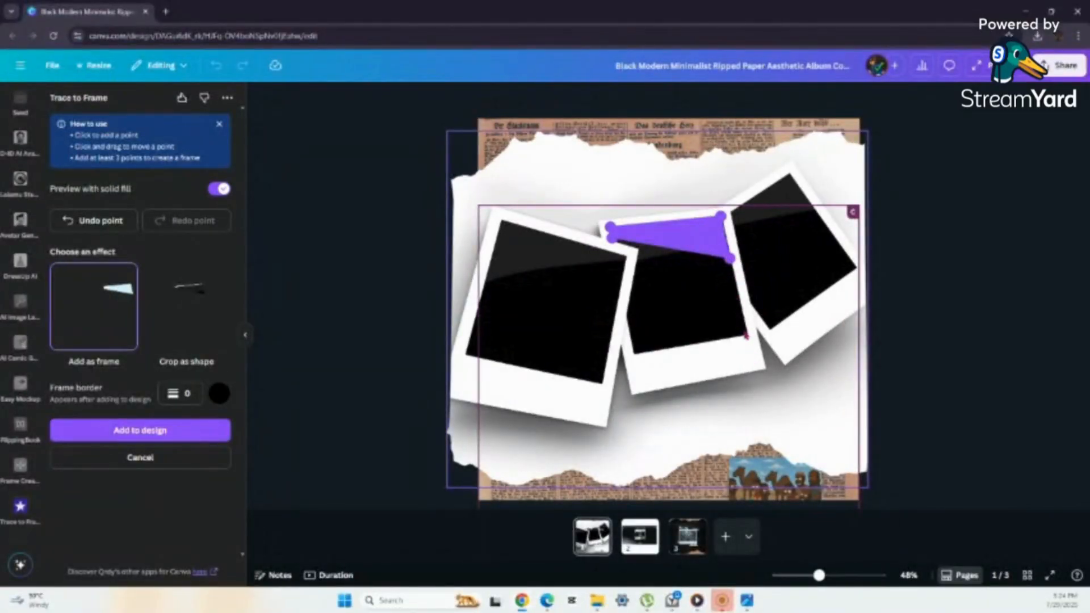
{"action": "left_click", "coordinate": [747, 334]}
{"action": "left_click", "coordinate": [635, 351]}
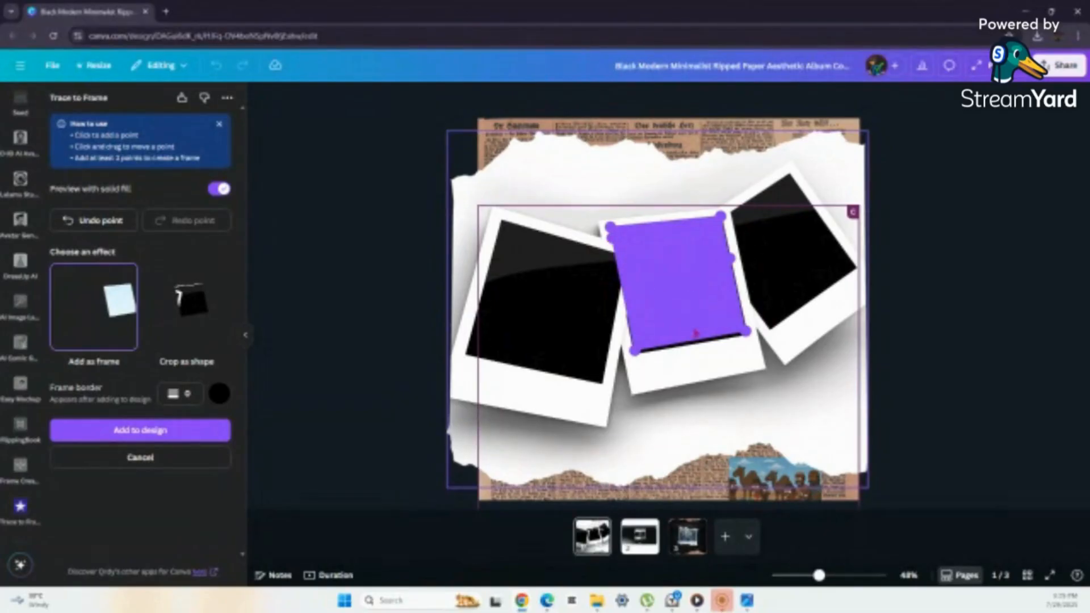
{"action": "left_click_drag", "start_coordinate": [634, 350], "coordinate": [681, 322]}
{"action": "mouse_move", "coordinate": [612, 238]}
{"action": "left_mouse_down"}
{"action": "mouse_move", "coordinate": [670, 241]}
{"action": "mouse_move", "coordinate": [653, 253]}
{"action": "mouse_move", "coordinate": [607, 230]}
{"action": "mouse_move", "coordinate": [649, 261]}
{"action": "mouse_move", "coordinate": [607, 229]}
{"action": "mouse_move", "coordinate": [658, 271]}
{"action": "left_mouse_up"}
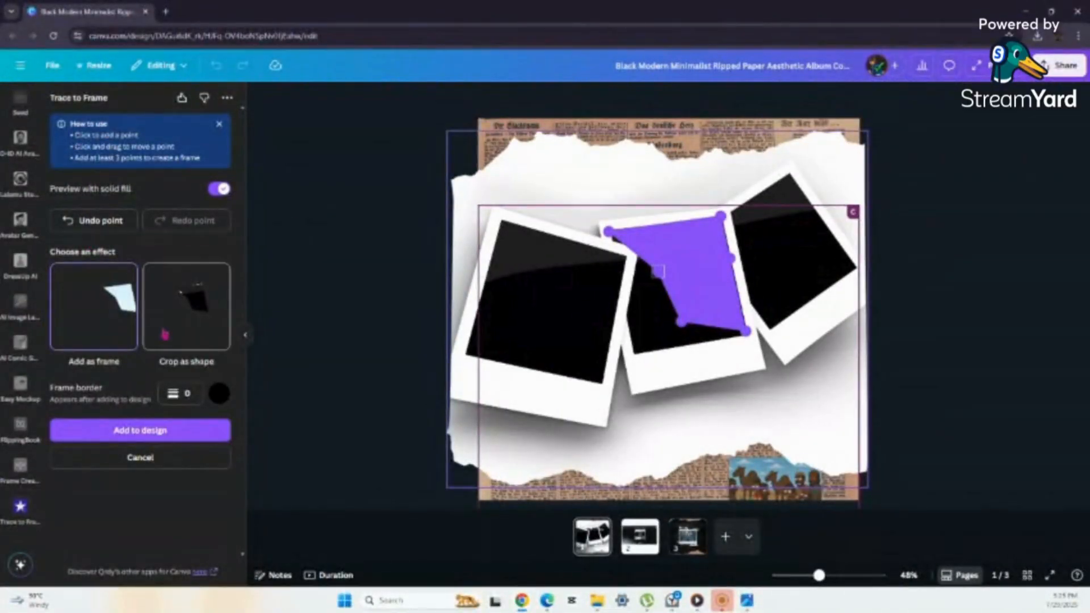
{"action": "left_click", "coordinate": [197, 460]}
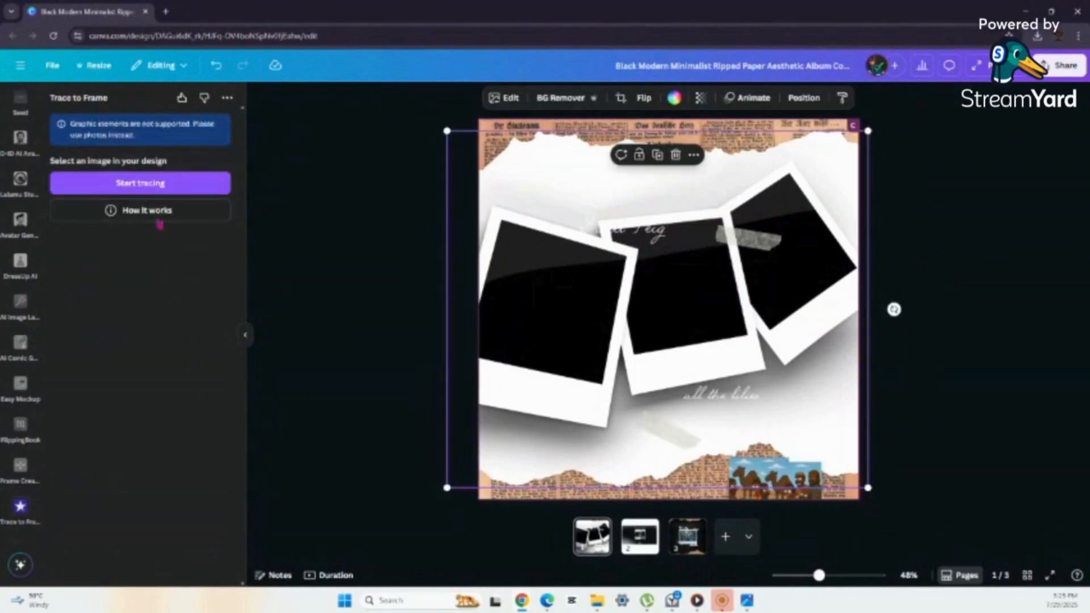
Start tracing the polaroid graphic without the solid fill preview and outline the middle polaroid's black area with seven points
{"action": "left_click", "coordinate": [161, 189]}
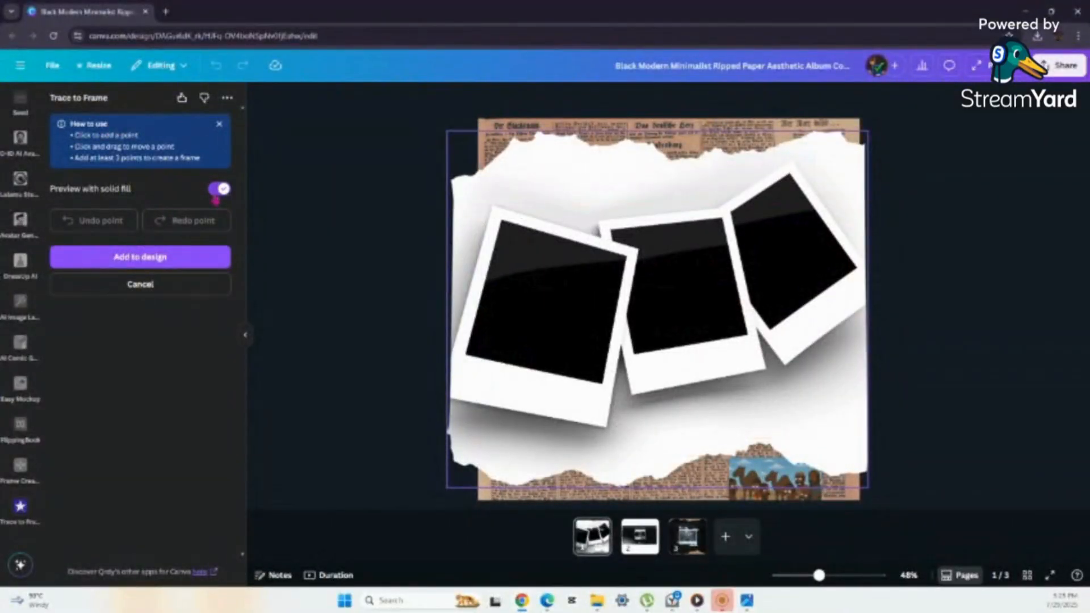
{"action": "left_click", "coordinate": [217, 192]}
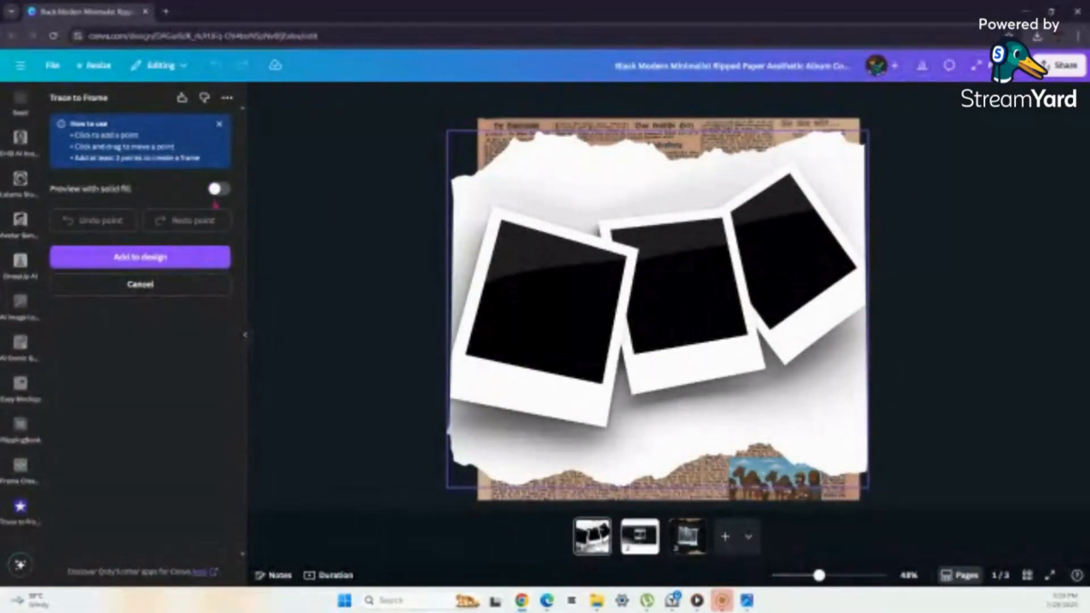
{"action": "left_click", "coordinate": [199, 265]}
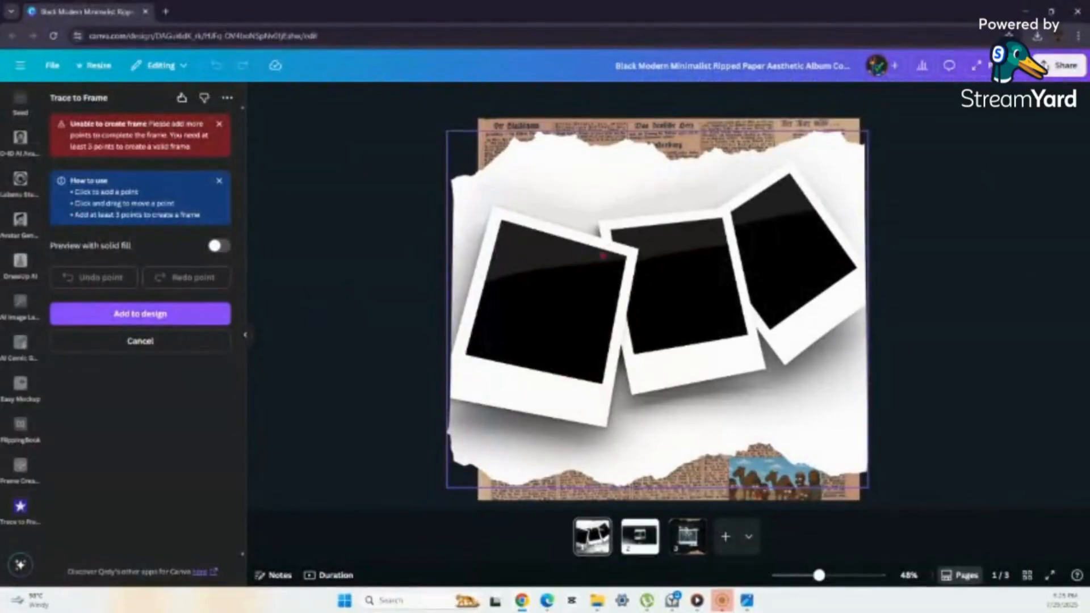
{"action": "left_click", "coordinate": [615, 239]}
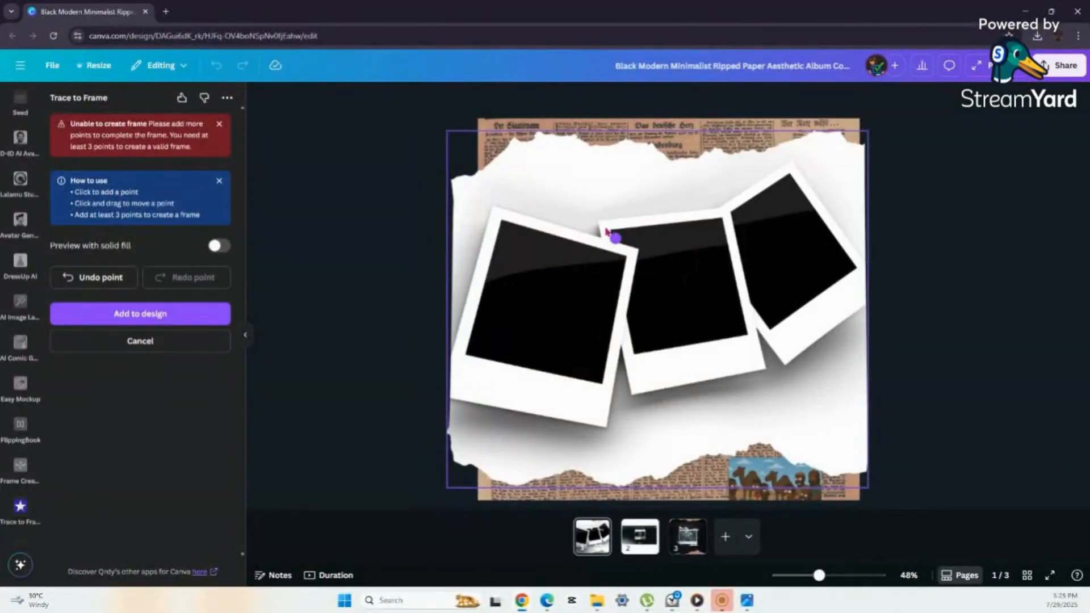
{"action": "left_click", "coordinate": [610, 228]}
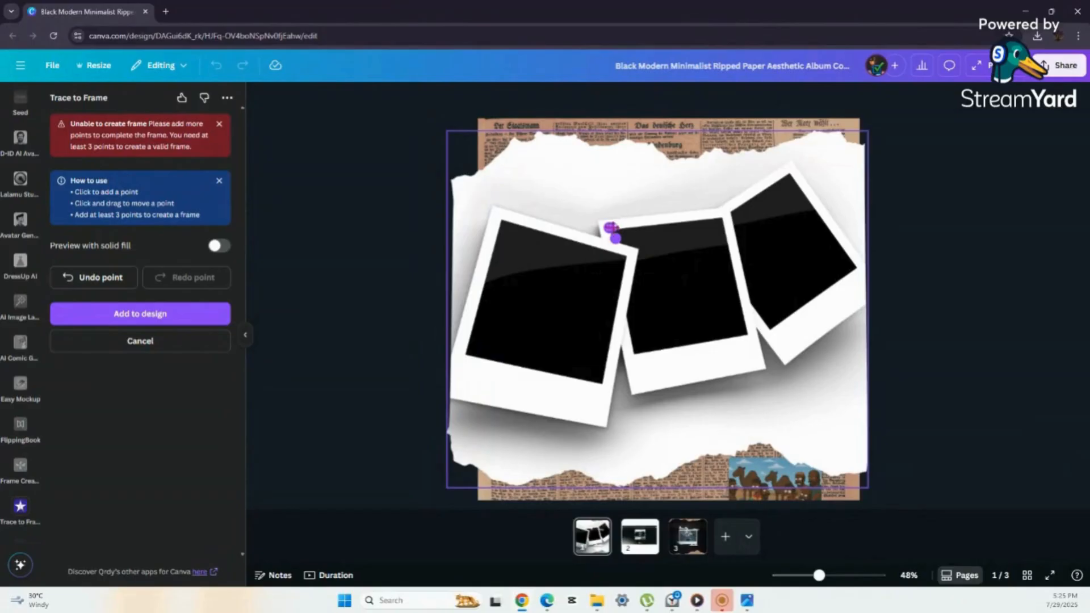
{"action": "left_click", "coordinate": [722, 220]}
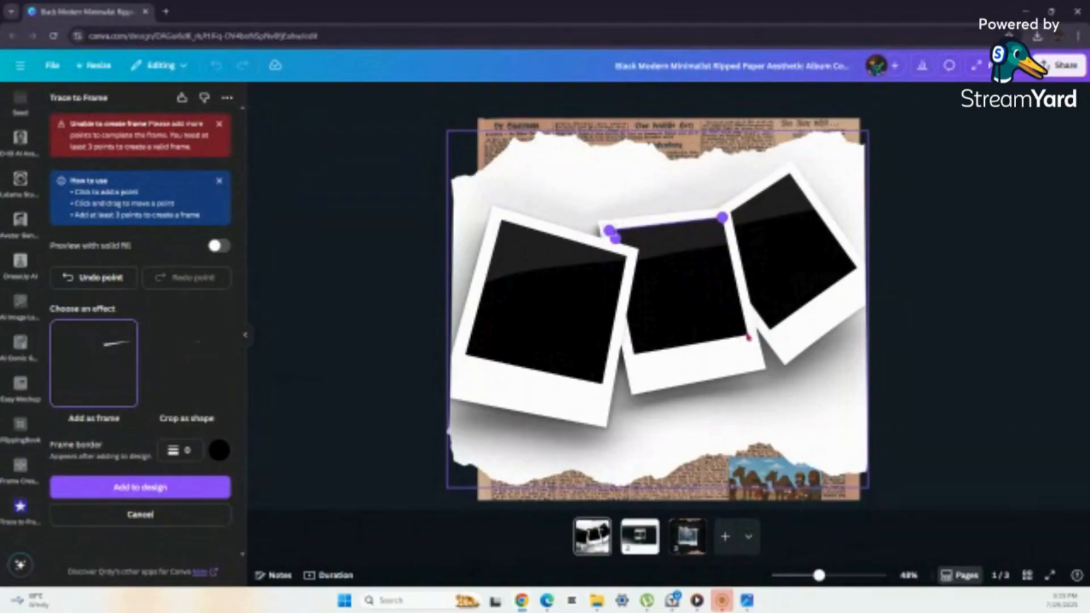
{"action": "left_click", "coordinate": [747, 334]}
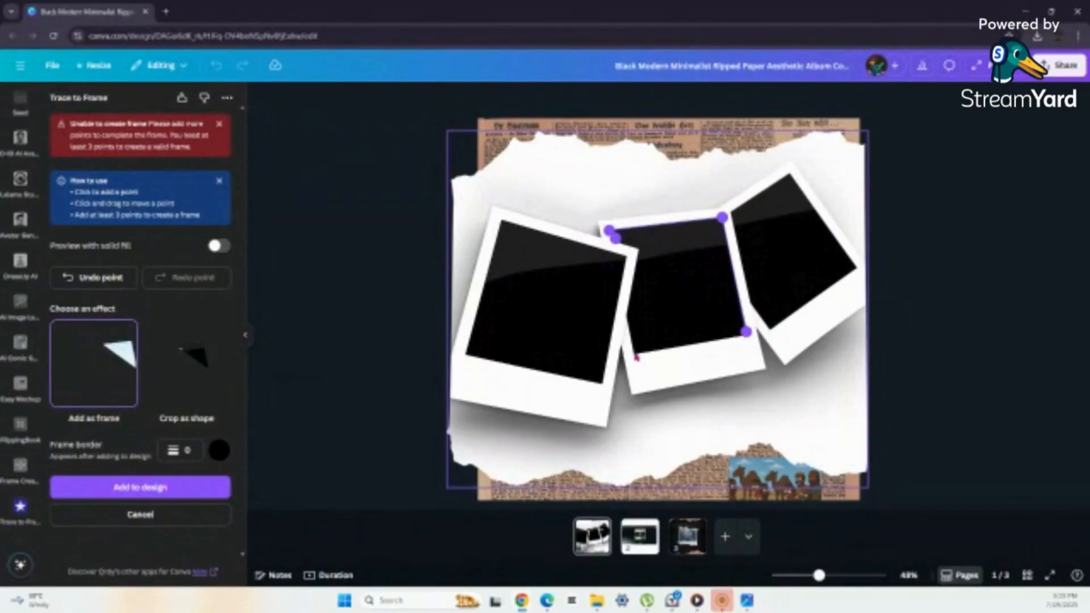
{"action": "left_click", "coordinate": [635, 353]}
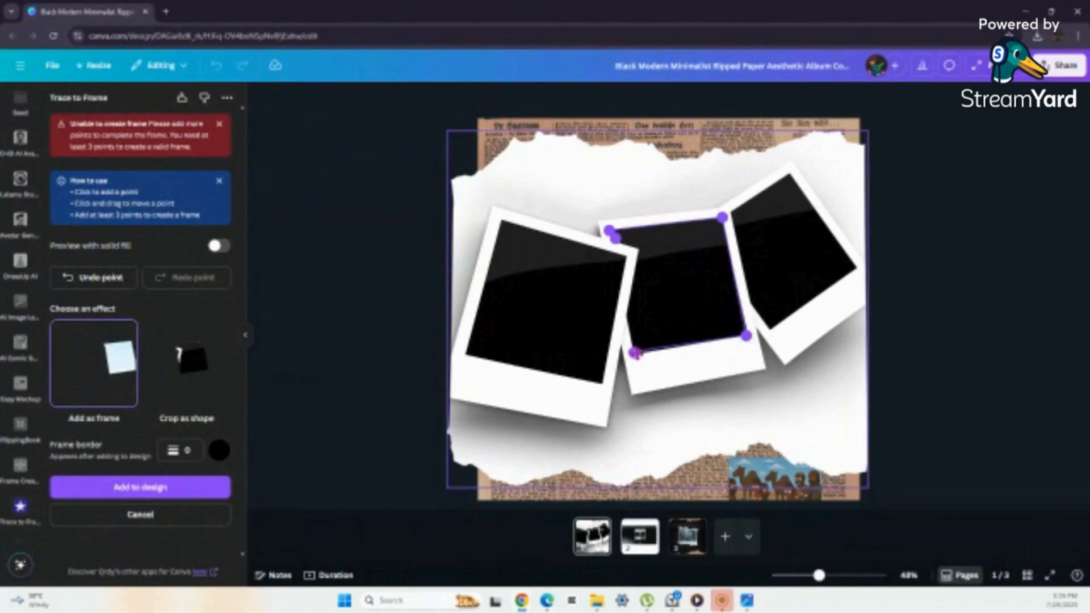
{"action": "left_click", "coordinate": [626, 316]}
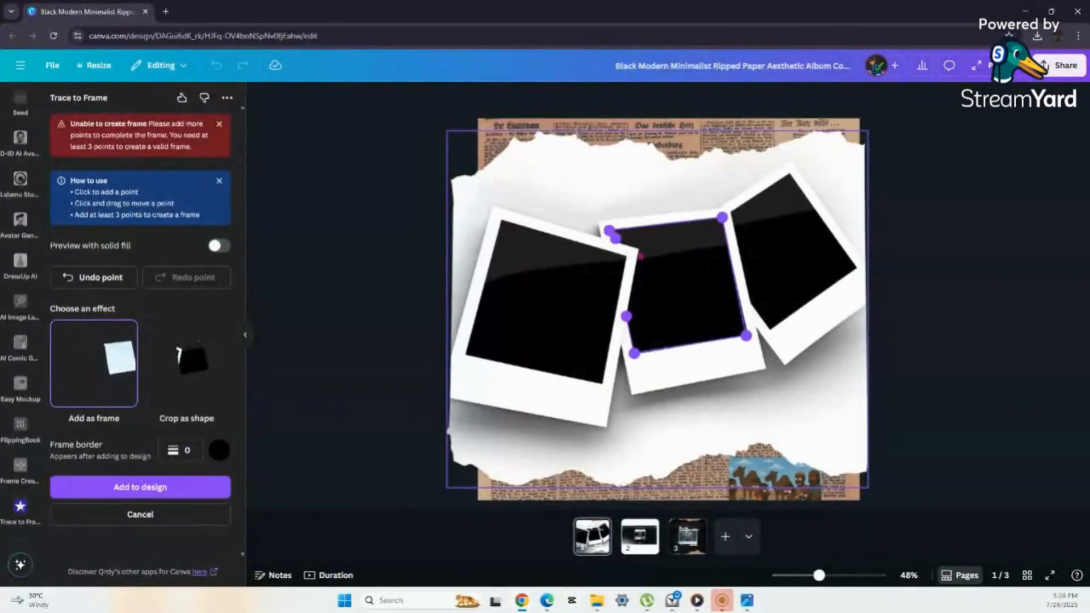
{"action": "left_click", "coordinate": [639, 248]}
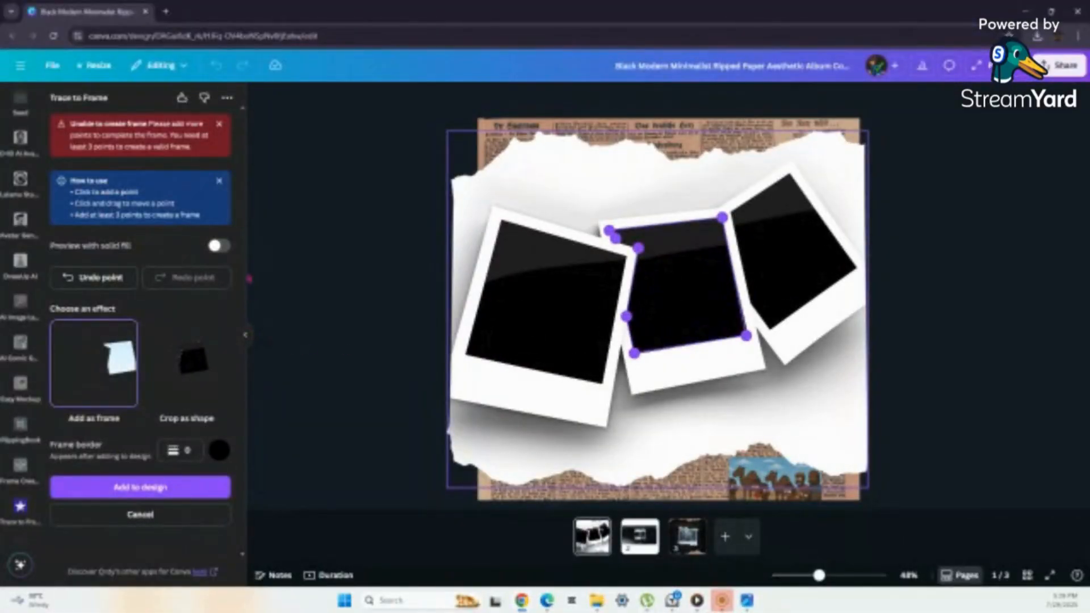
Turn on the solid fill preview, fine-tune the middle polaroid's outline points and add it to the design as a frame with border weight 0
{"action": "left_click", "coordinate": [217, 246]}
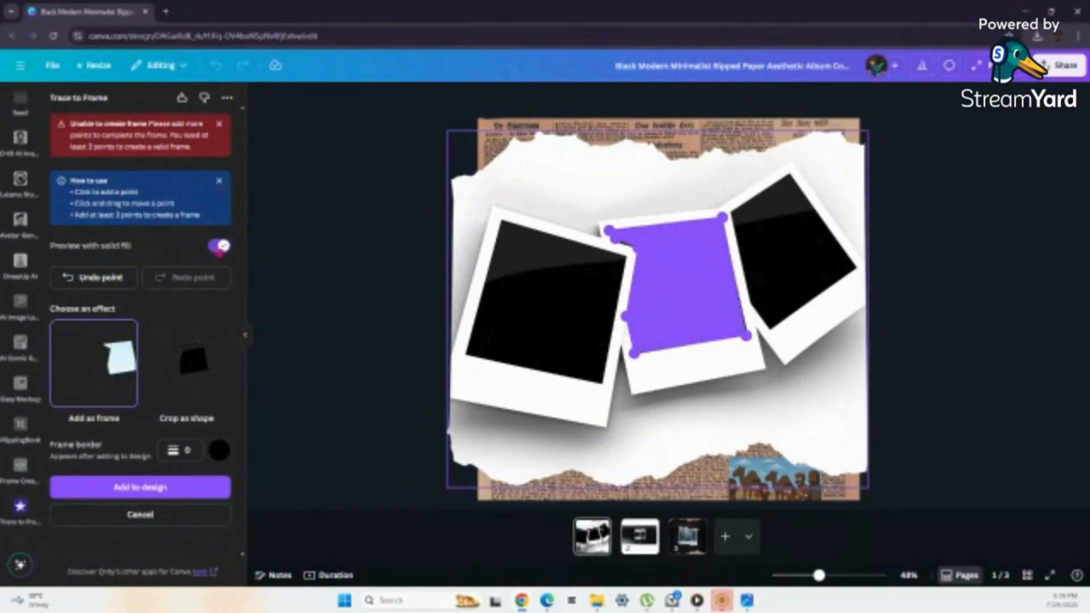
{"action": "left_click", "coordinate": [612, 242]}
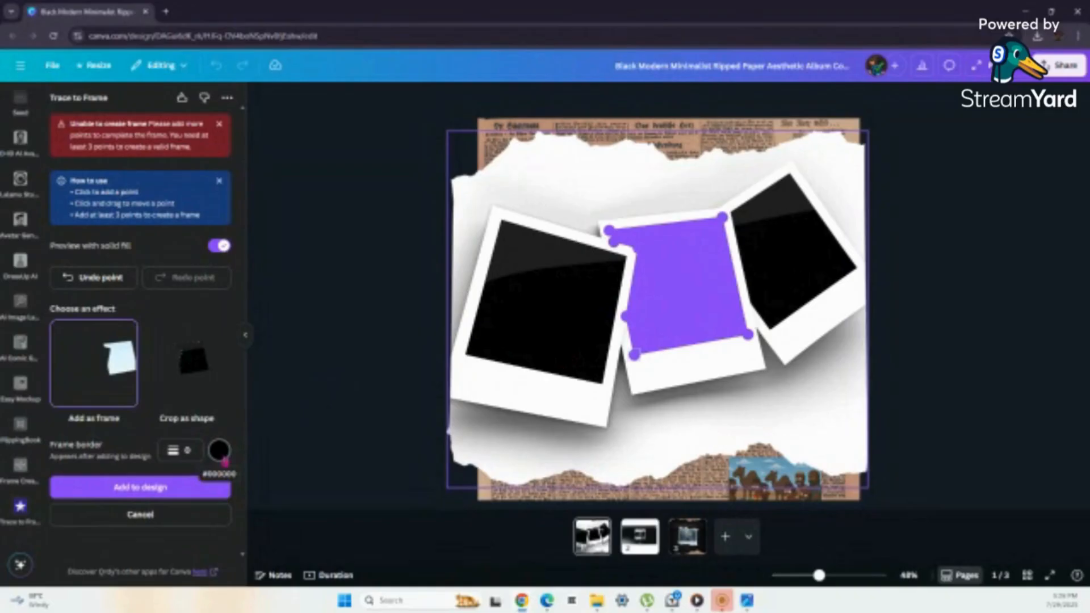
{"action": "left_click", "coordinate": [176, 450]}
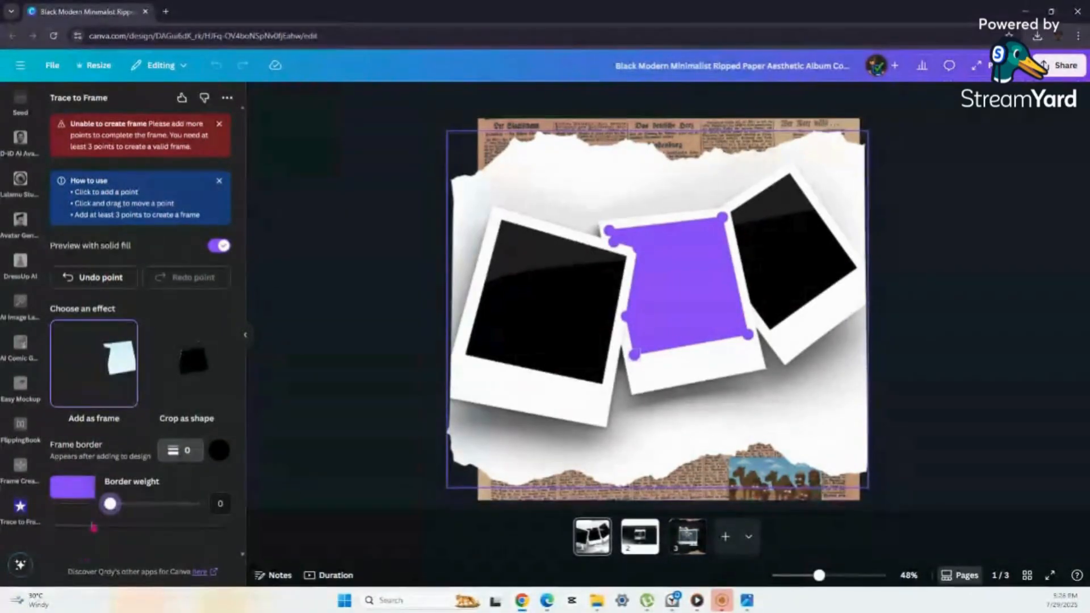
{"action": "mouse_move", "coordinate": [112, 505]}
{"action": "left_mouse_down"}
{"action": "mouse_move", "coordinate": [190, 503]}
{"action": "mouse_move", "coordinate": [110, 503]}
{"action": "left_mouse_up"}
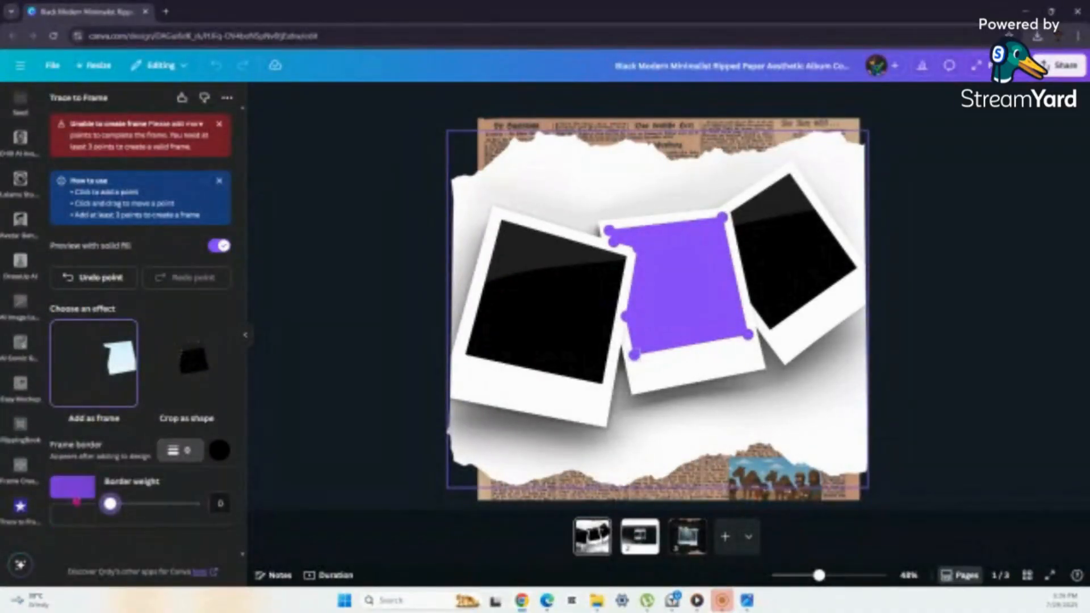
{"action": "left_click", "coordinate": [73, 491]}
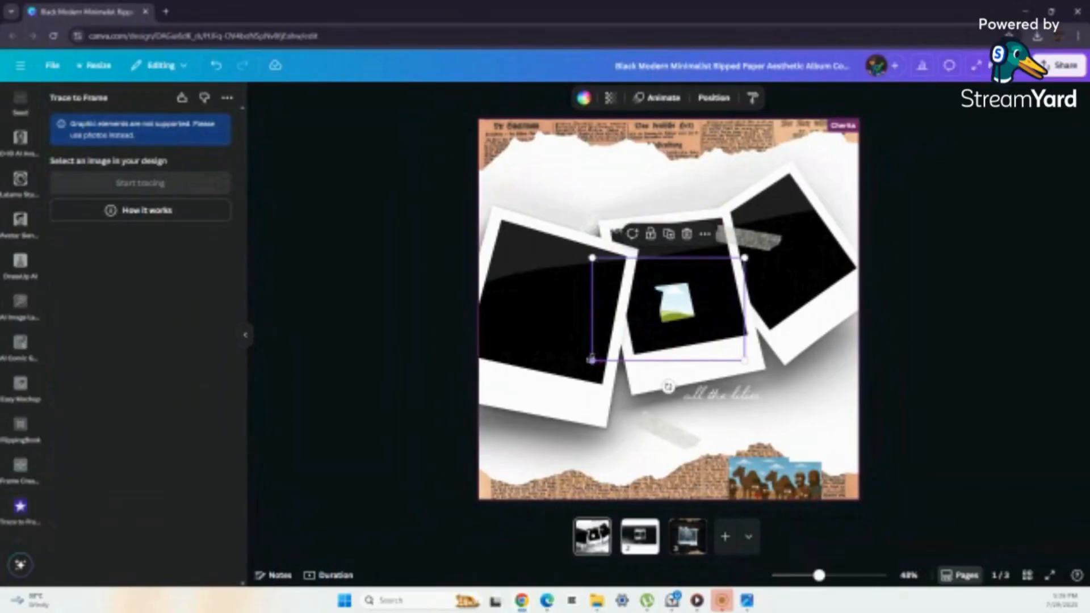
Enlarge the new frame to roughly match the middle polaroid's black area and move it to the page's lower-left corner
{"action": "left_click_drag", "start_coordinate": [568, 408], "coordinate": [302, 555]}
{"action": "left_click_drag", "start_coordinate": [527, 402], "coordinate": [653, 284]}
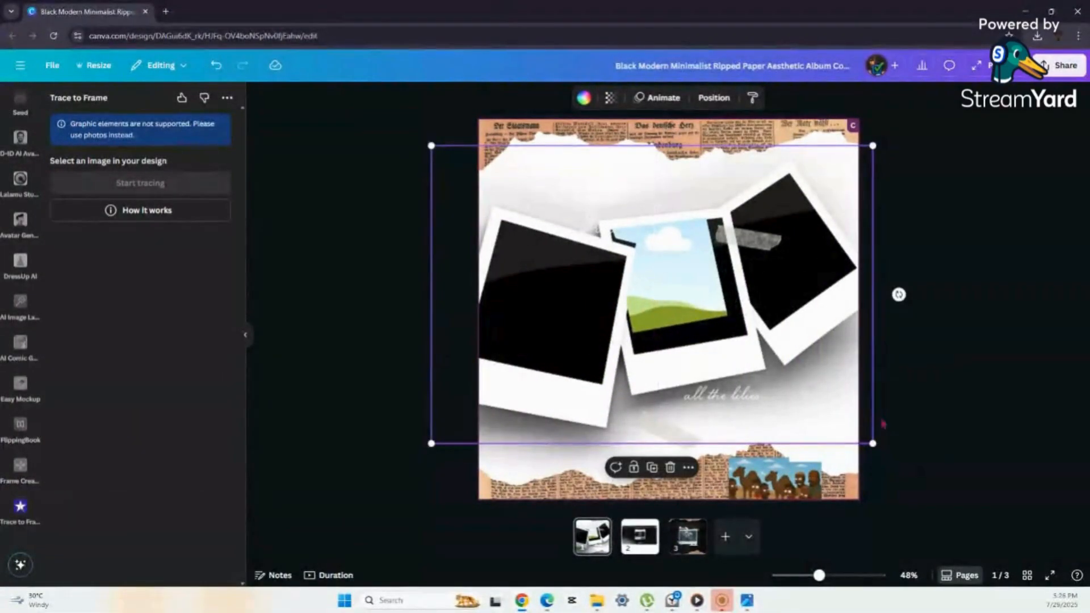
{"action": "left_click_drag", "start_coordinate": [872, 443], "coordinate": [994, 525]}
{"action": "left_click_drag", "start_coordinate": [777, 386], "coordinate": [511, 523]}
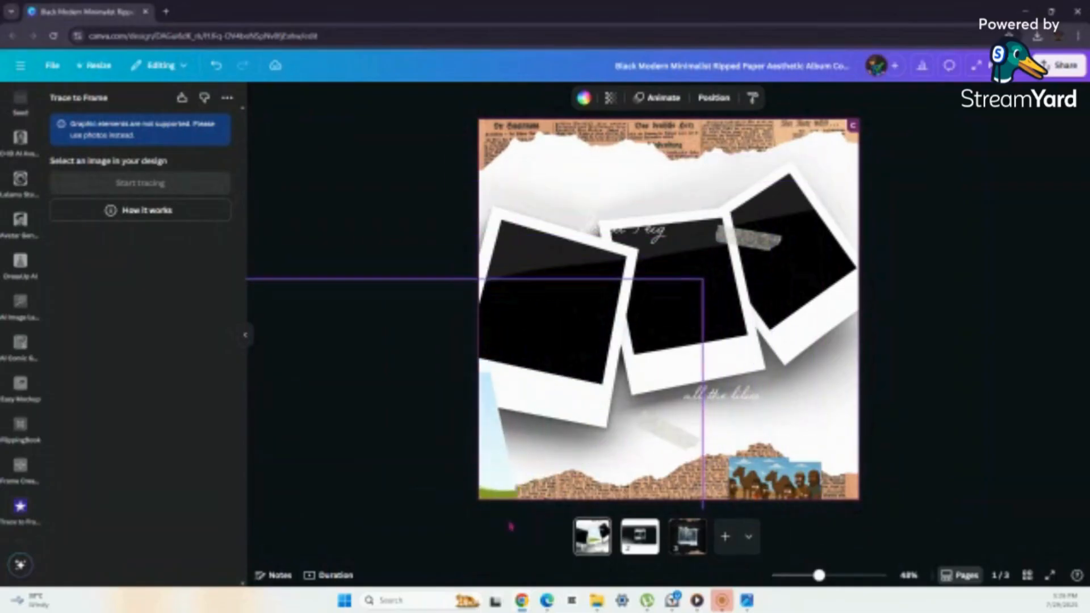
Start a new trace on the polaroid graphic without the solid fill preview and outline the rightmost polaroid's black area with six points
{"action": "left_click", "coordinate": [630, 206]}
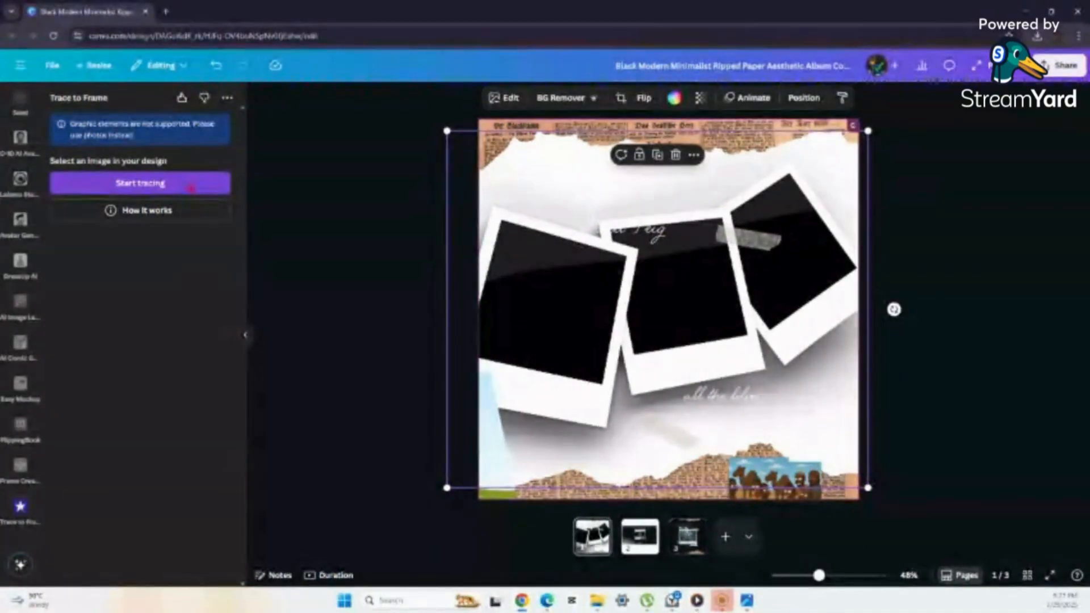
{"action": "left_click", "coordinate": [191, 188]}
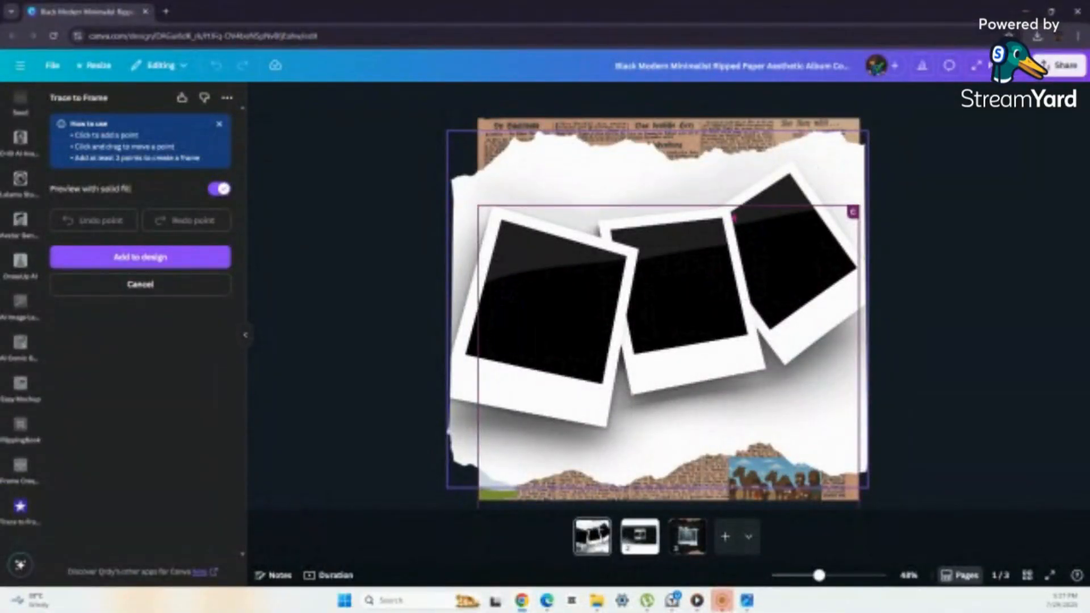
{"action": "left_click", "coordinate": [221, 189]}
{"action": "left_click", "coordinate": [731, 212]}
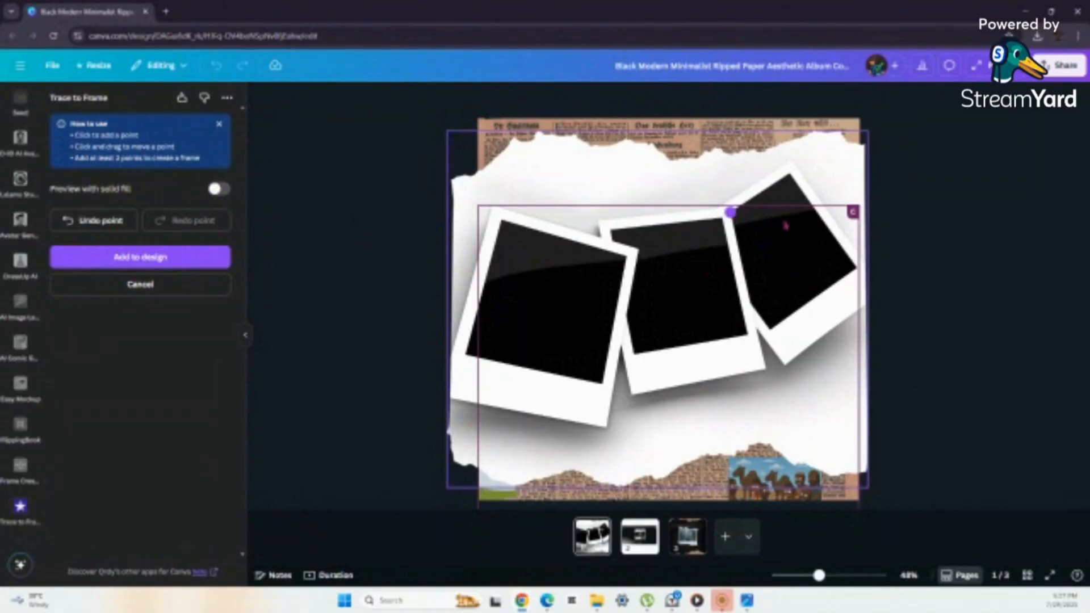
{"action": "left_click", "coordinate": [790, 172]}
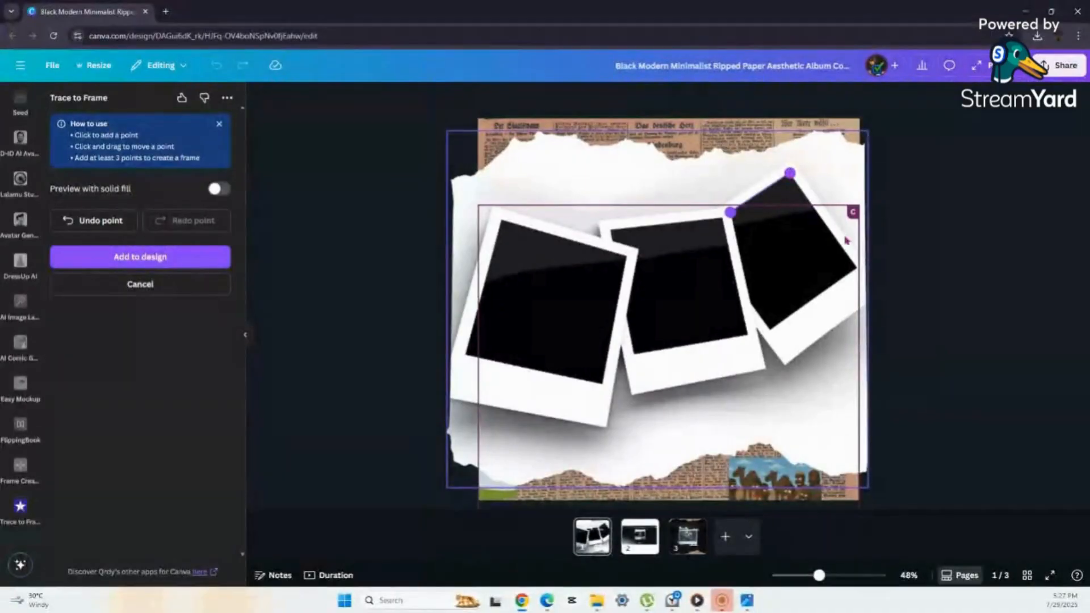
{"action": "left_click", "coordinate": [856, 266]}
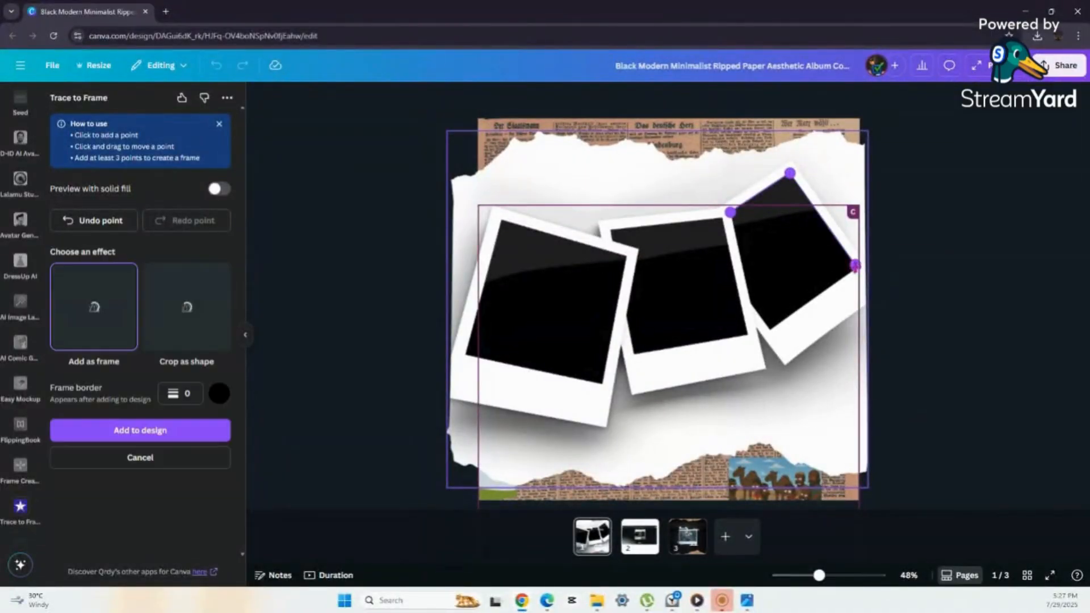
{"action": "left_click", "coordinate": [769, 326]}
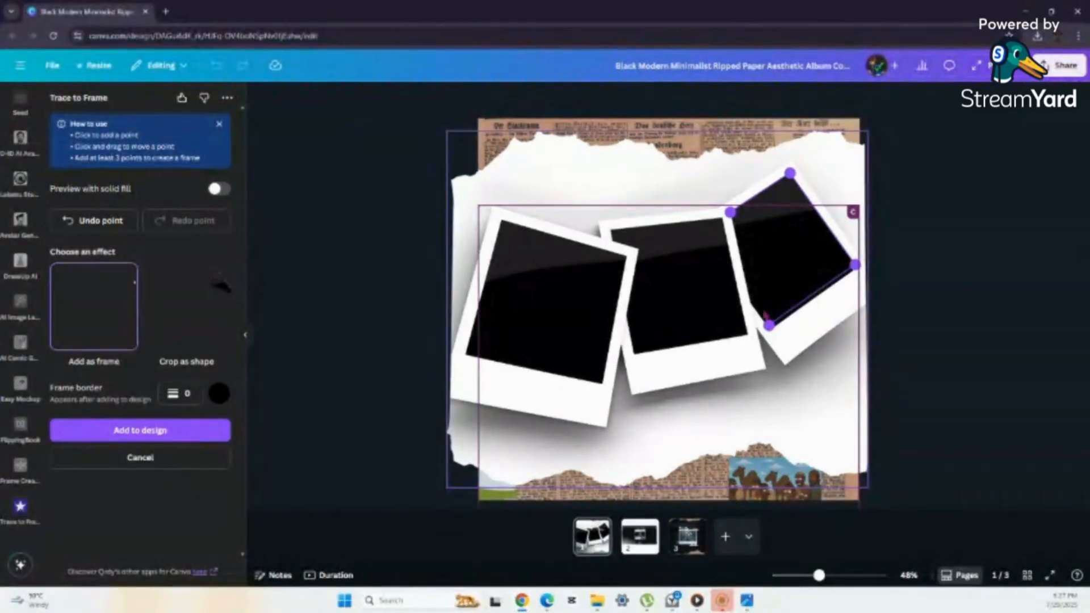
{"action": "left_click", "coordinate": [750, 301]}
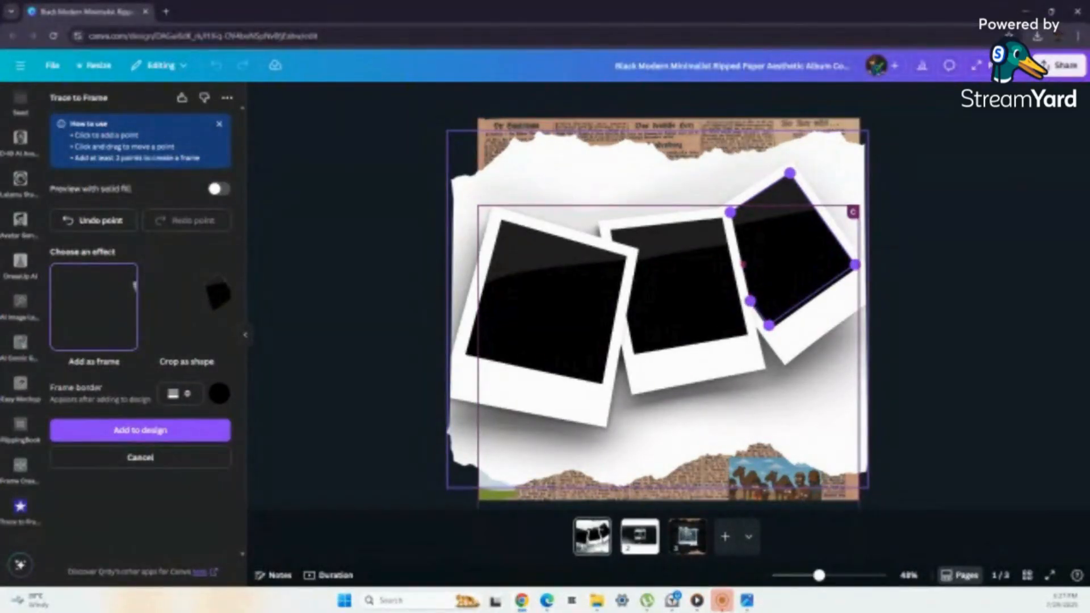
{"action": "left_click", "coordinate": [740, 256]}
Check the rightmost polaroid's outline with the solid fill preview, fine-tune its corner points and add it to the design as a frame
{"action": "left_click", "coordinate": [224, 192]}
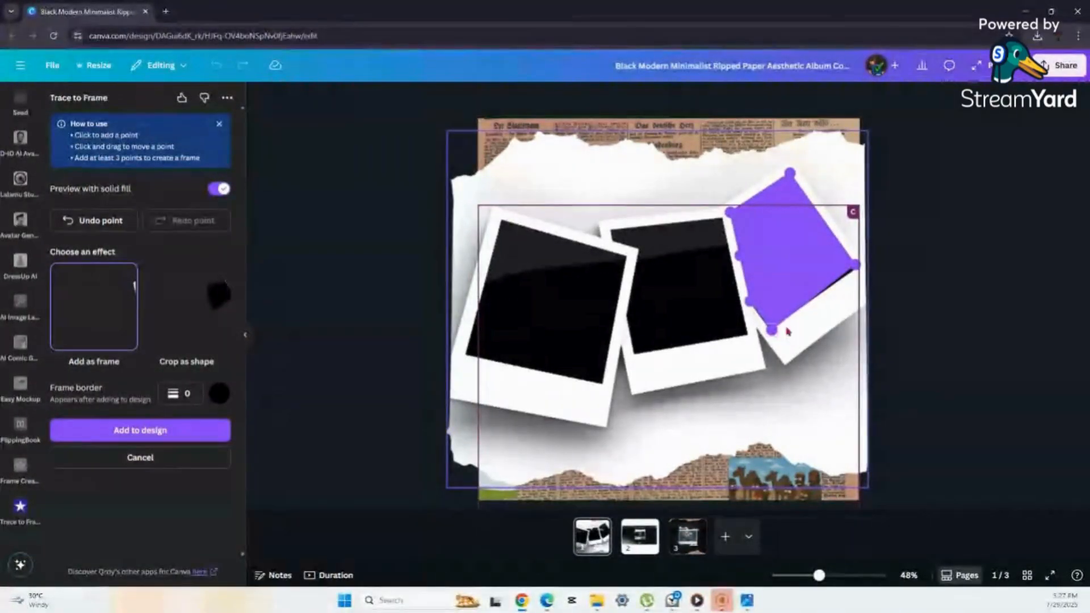
{"action": "left_click_drag", "start_coordinate": [859, 264], "coordinate": [860, 265]}
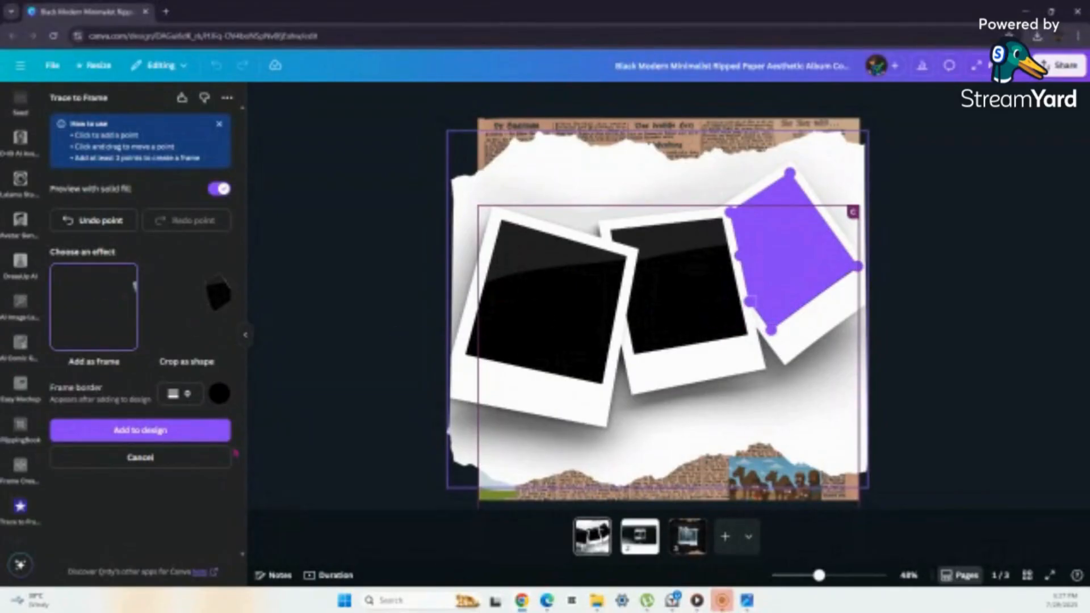
{"action": "left_click", "coordinate": [215, 189]}
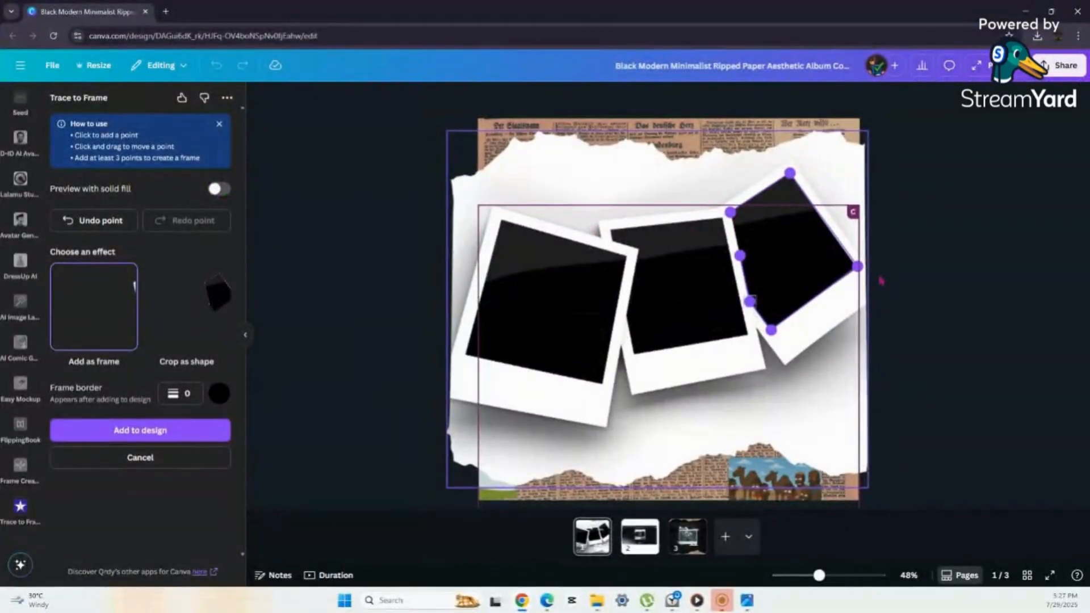
{"action": "left_click_drag", "start_coordinate": [857, 266], "coordinate": [857, 268]}
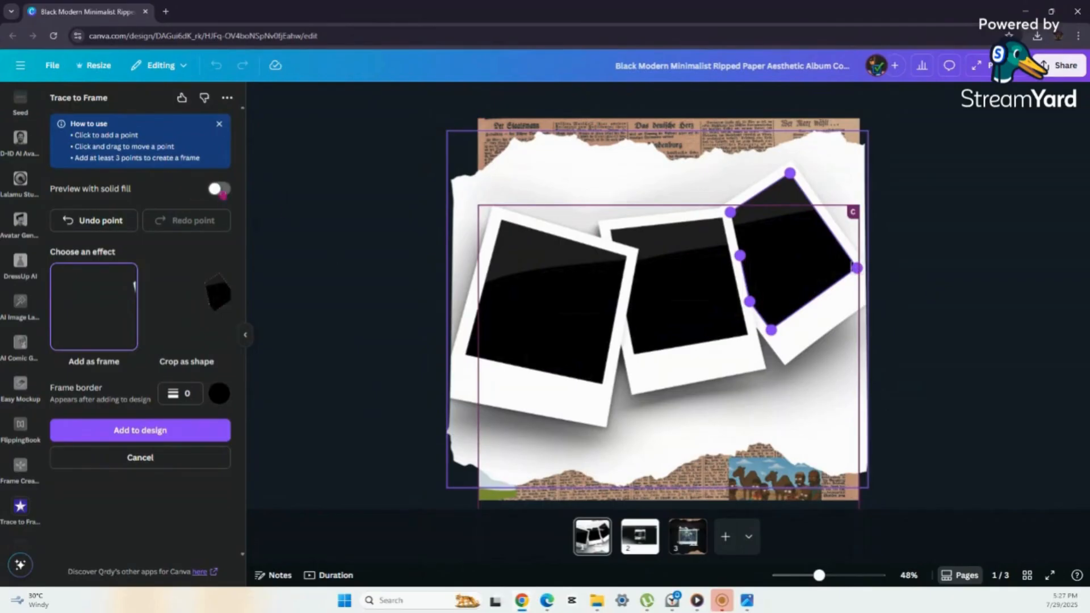
{"action": "left_click", "coordinate": [221, 190]}
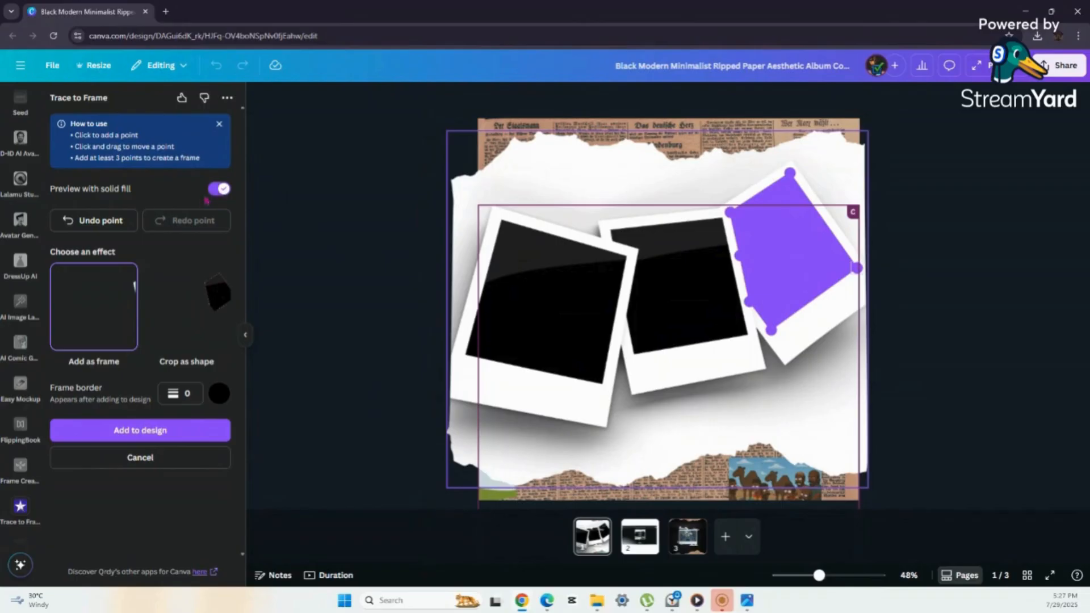
{"action": "left_click", "coordinate": [219, 191]}
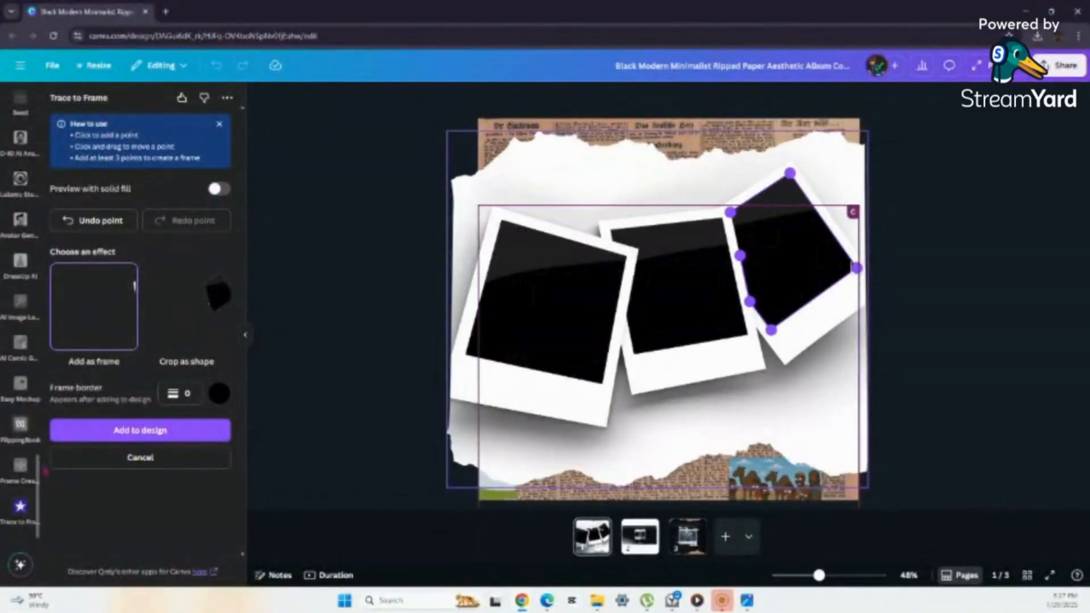
{"action": "left_click", "coordinate": [188, 436]}
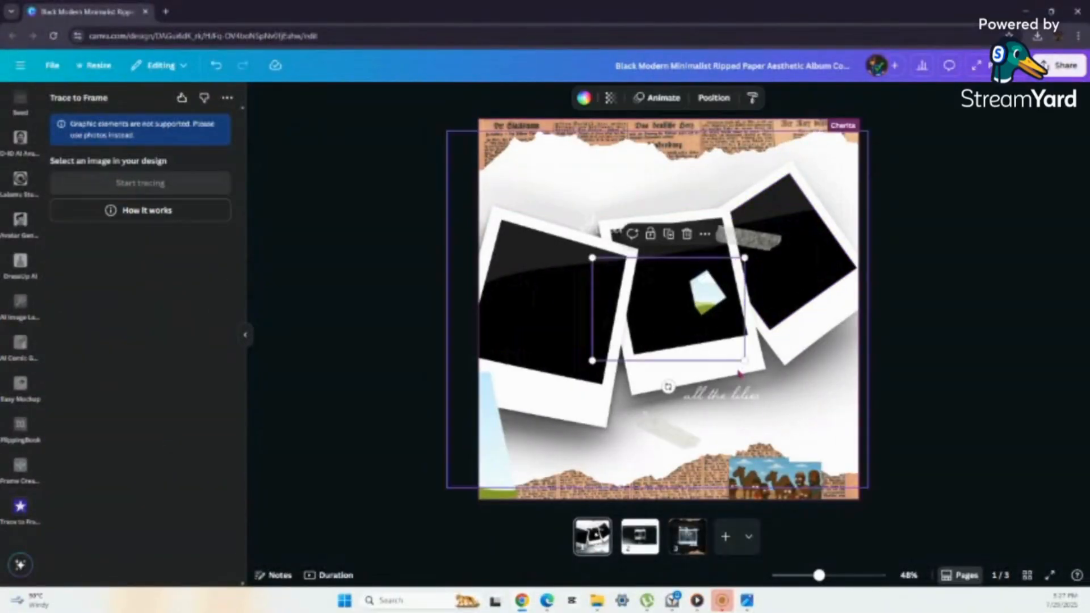
Enlarge the new frame and move the tape strip from the rightmost polaroid up onto the torn newspaper edge
{"action": "left_click_drag", "start_coordinate": [790, 390], "coordinate": [883, 424]}
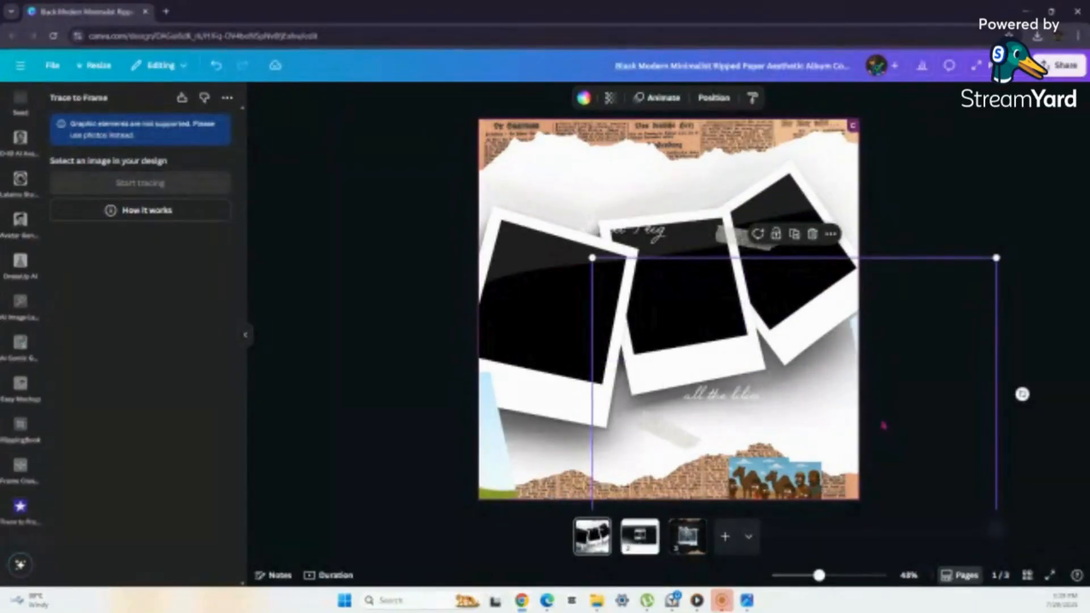
{"action": "left_click", "coordinate": [663, 185]}
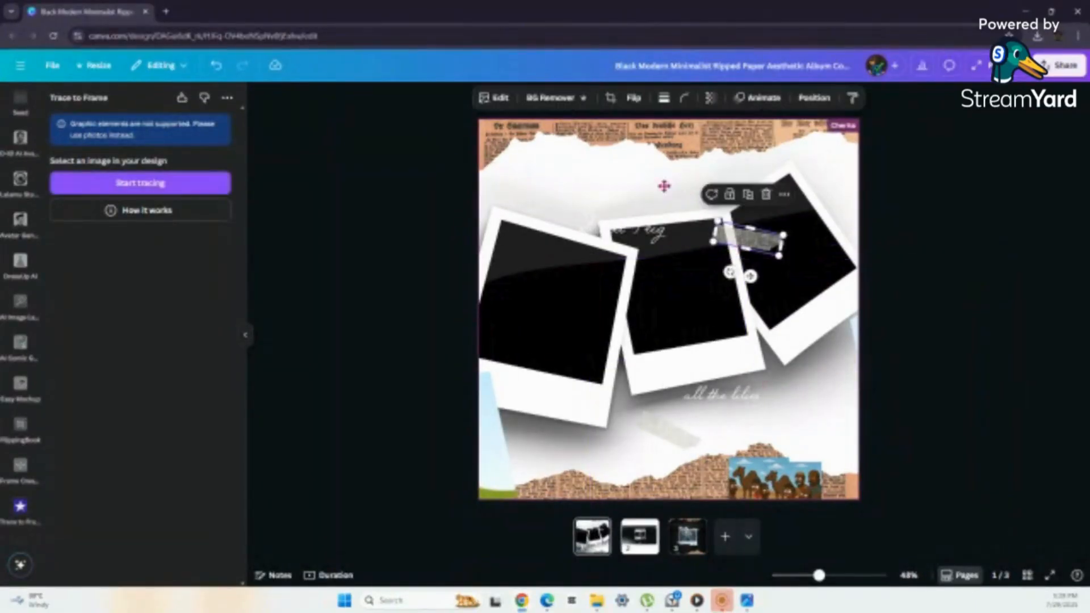
{"action": "left_click_drag", "start_coordinate": [663, 188], "coordinate": [687, 142]}
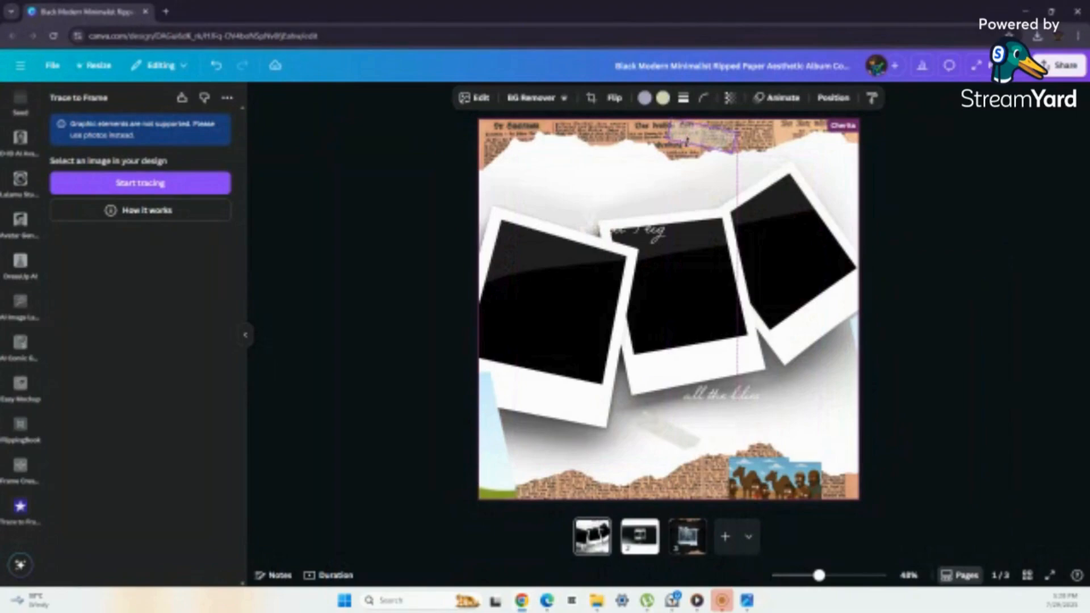
Enlarge the new frame further and move it over the rightmost polaroid so it roughly covers the black area
{"action": "left_click_drag", "start_coordinate": [843, 326], "coordinate": [729, 224]}
{"action": "left_click_drag", "start_coordinate": [883, 445], "coordinate": [992, 503]}
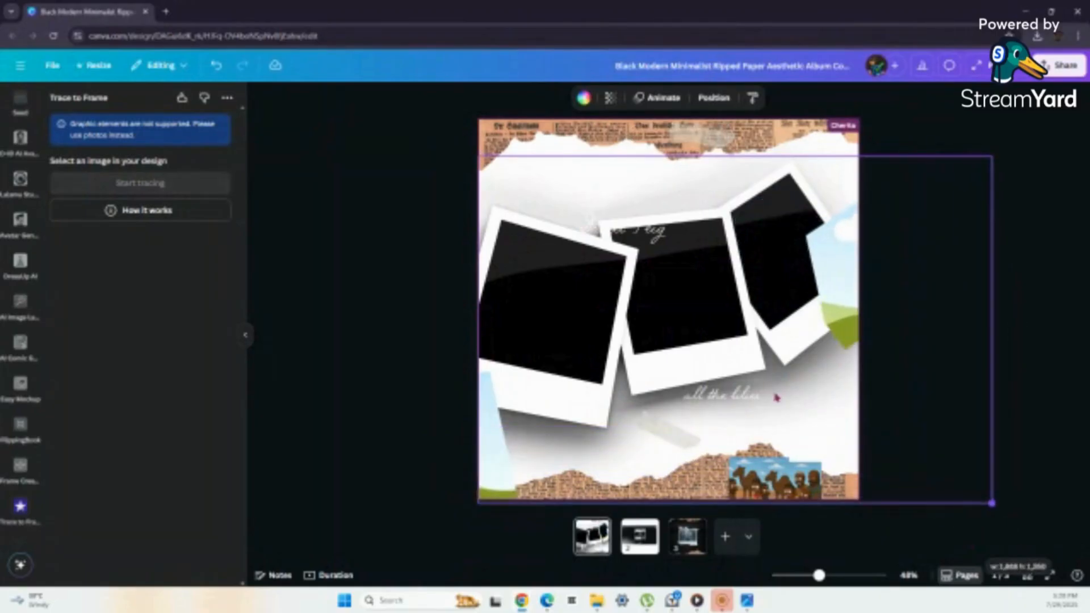
{"action": "left_click_drag", "start_coordinate": [722, 373], "coordinate": [650, 348]}
{"action": "left_click_drag", "start_coordinate": [919, 478], "coordinate": [934, 488]}
{"action": "left_click_drag", "start_coordinate": [840, 413], "coordinate": [827, 404]}
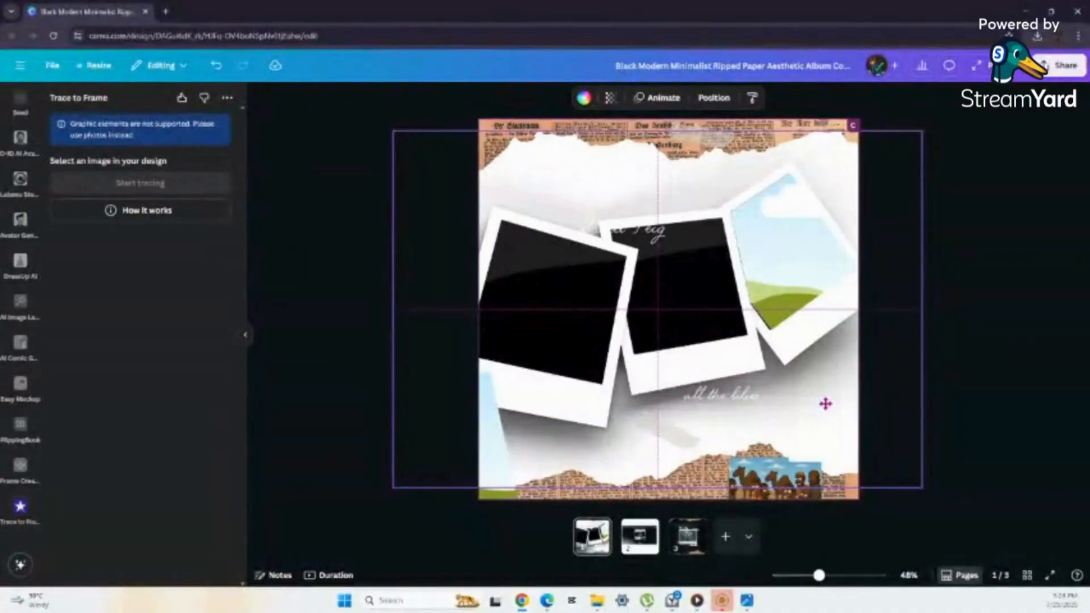
{"action": "left_click_drag", "start_coordinate": [921, 487], "coordinate": [932, 494]}
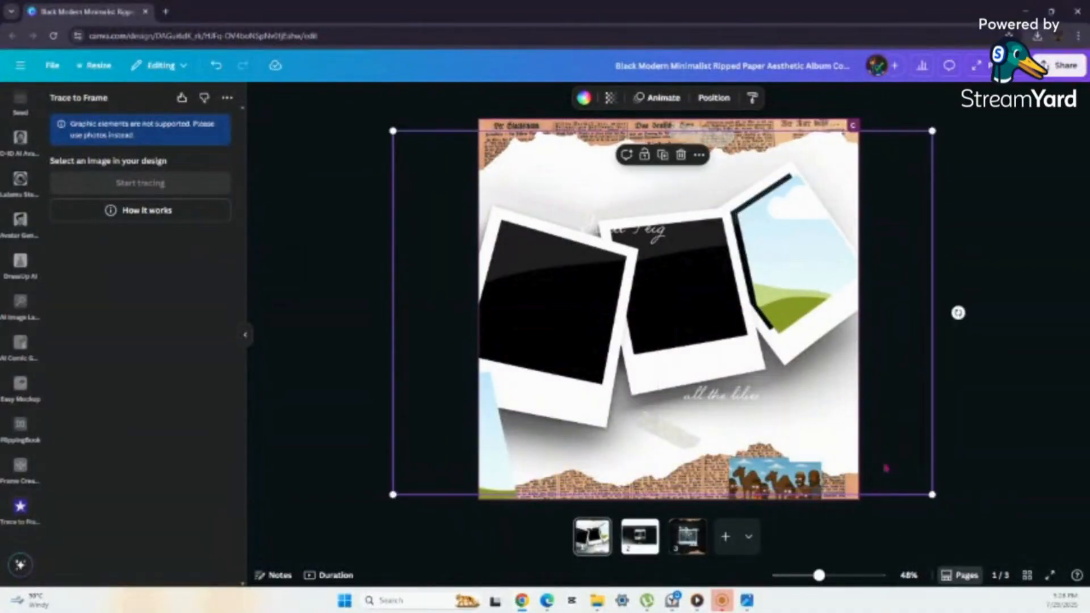
{"action": "left_click_drag", "start_coordinate": [884, 461], "coordinate": [874, 457]}
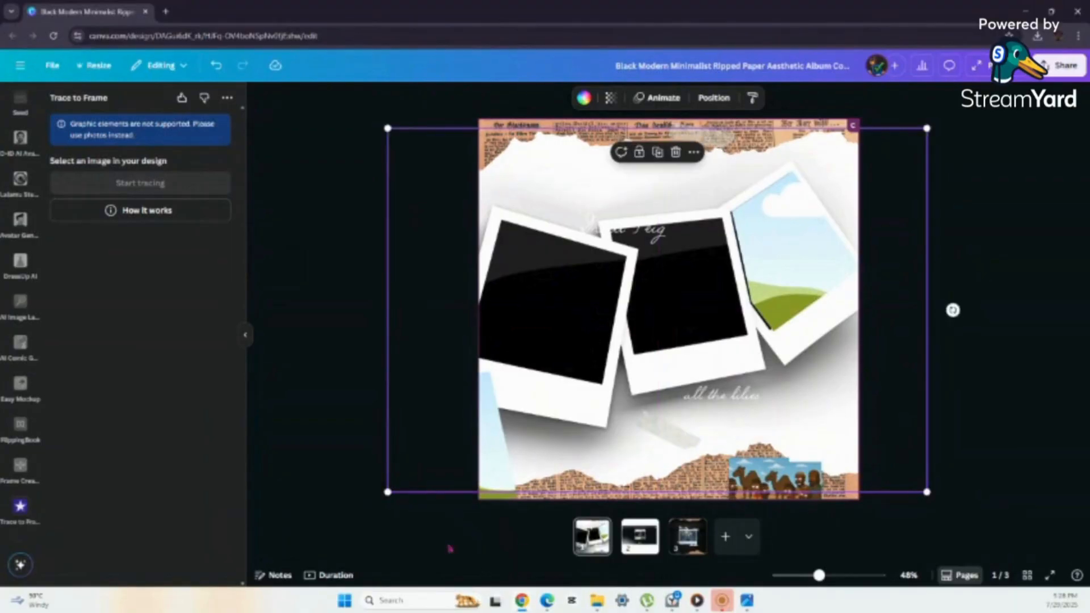
Fine-tune the frame's size and position until no black edge shows inside the rightmost polaroid
{"action": "left_click_drag", "start_coordinate": [388, 492], "coordinate": [383, 495]}
{"action": "left_click_drag", "start_coordinate": [462, 468], "coordinate": [459, 461]}
{"action": "left_click", "coordinate": [740, 511]}
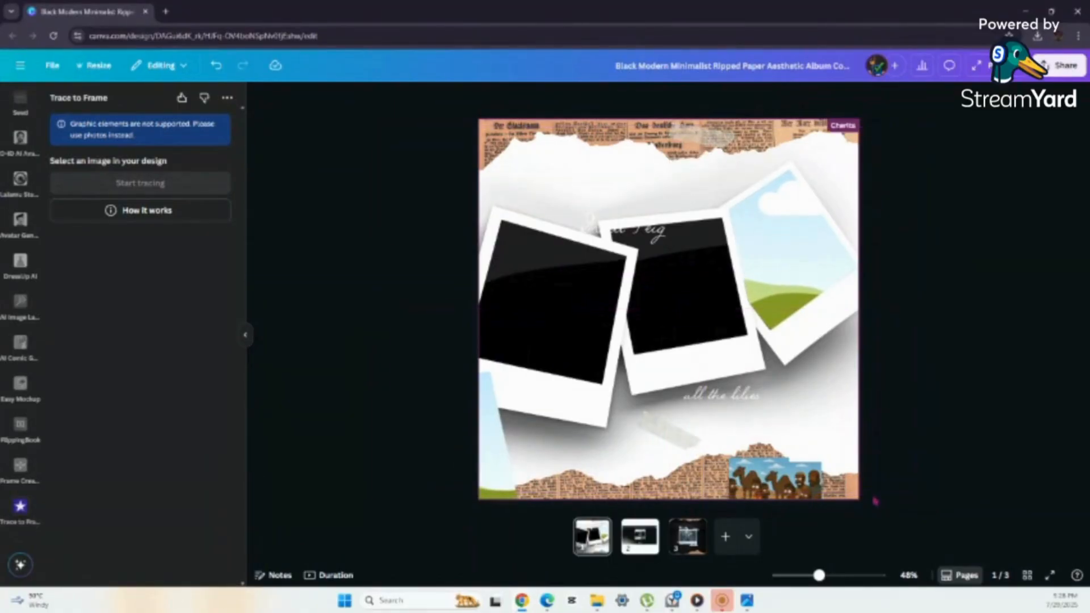
{"action": "left_click", "coordinate": [831, 281]}
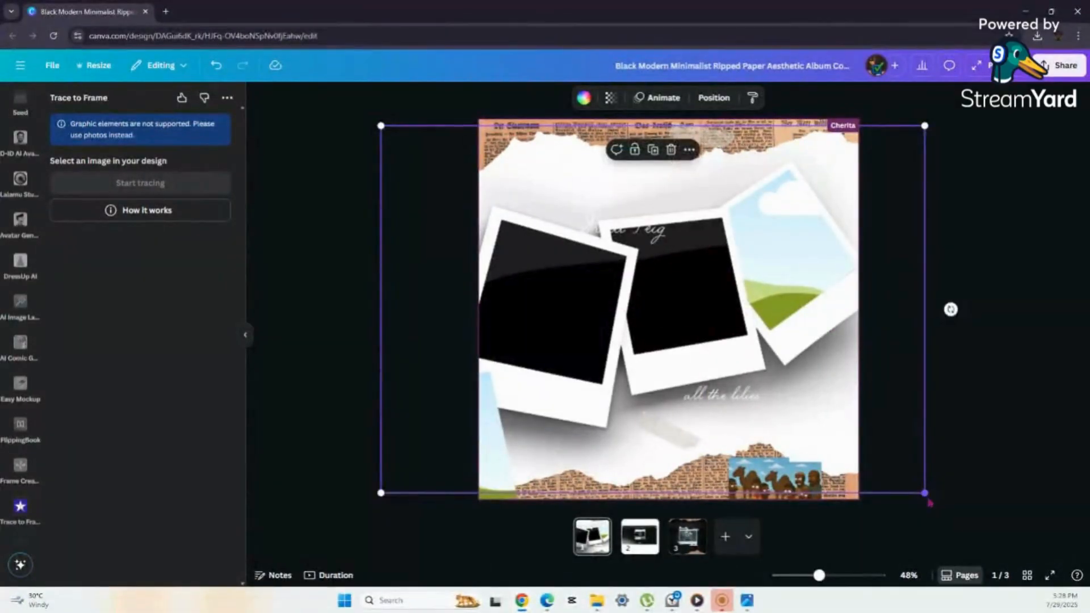
{"action": "left_click_drag", "start_coordinate": [927, 500], "coordinate": [929, 497]}
{"action": "left_click_drag", "start_coordinate": [793, 453], "coordinate": [790, 447]}
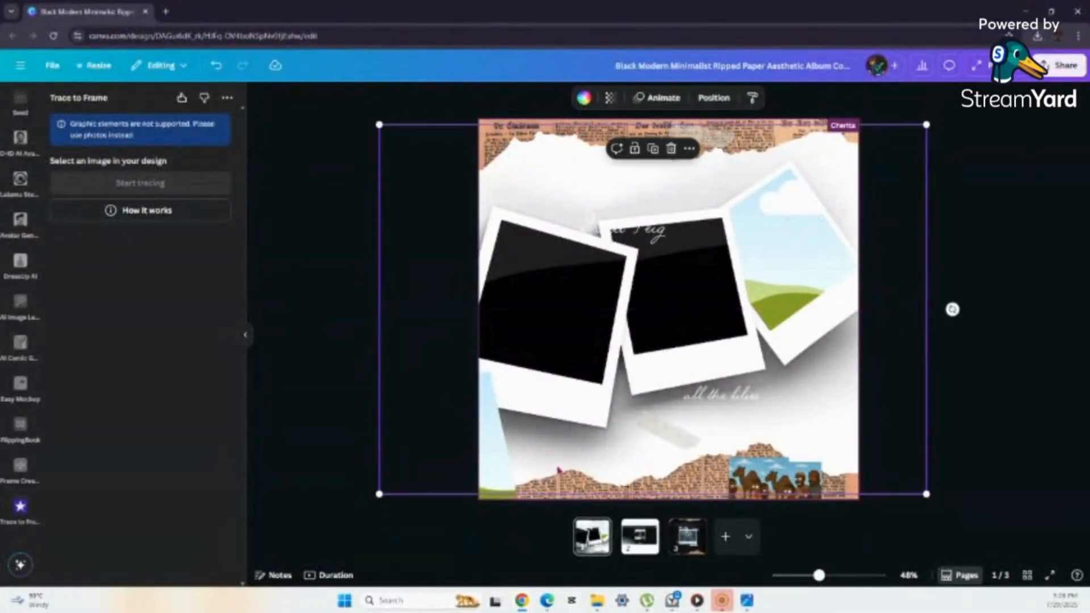
{"action": "left_click_drag", "start_coordinate": [379, 495], "coordinate": [378, 497]}
{"action": "left_click", "coordinate": [384, 504]}
{"action": "left_click", "coordinate": [809, 499]}
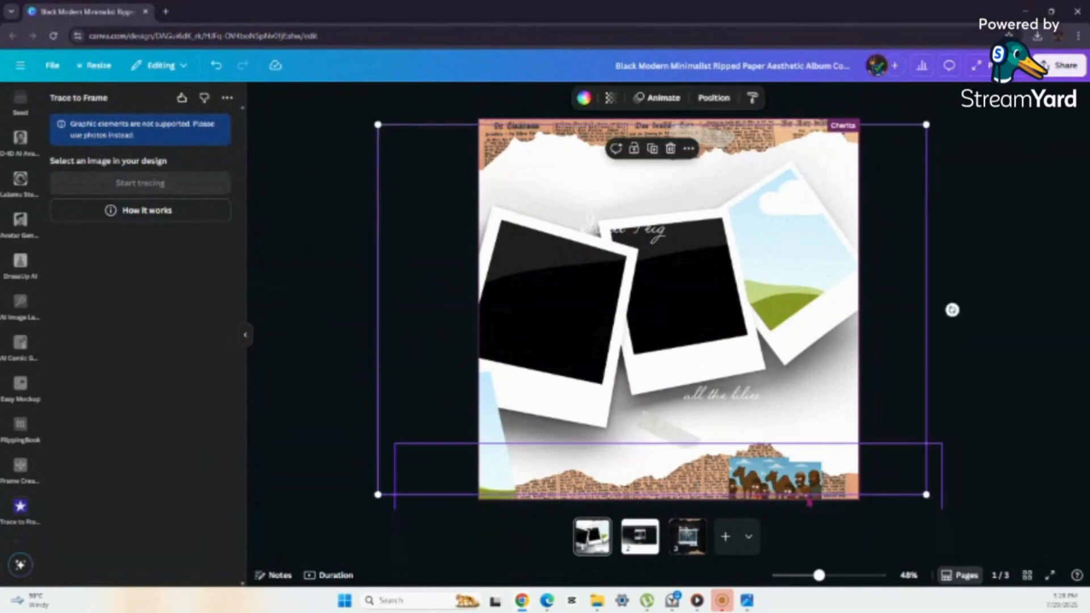
Fill the rightmost polaroid's frame with one of the camel pictures lying on the page's lower edge
{"action": "left_click", "coordinate": [564, 470]}
{"action": "left_click_drag", "start_coordinate": [564, 470], "coordinate": [529, 421]}
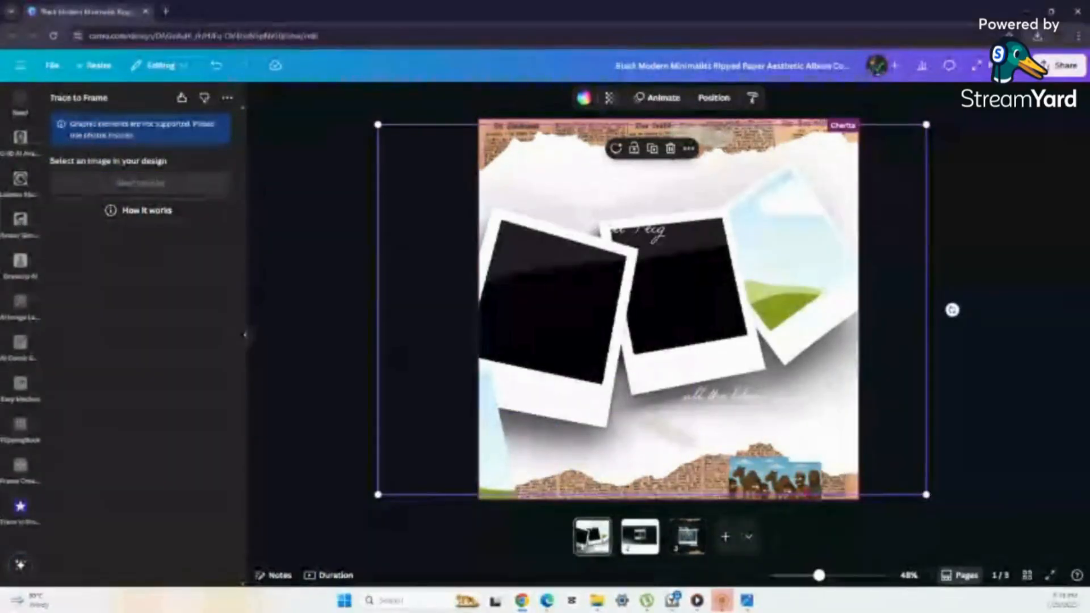
{"action": "left_click", "coordinate": [805, 488]}
{"action": "mouse_move", "coordinate": [805, 494]}
{"action": "left_mouse_down"}
{"action": "mouse_move", "coordinate": [778, 365]}
{"action": "mouse_move", "coordinate": [800, 258]}
{"action": "left_mouse_up"}
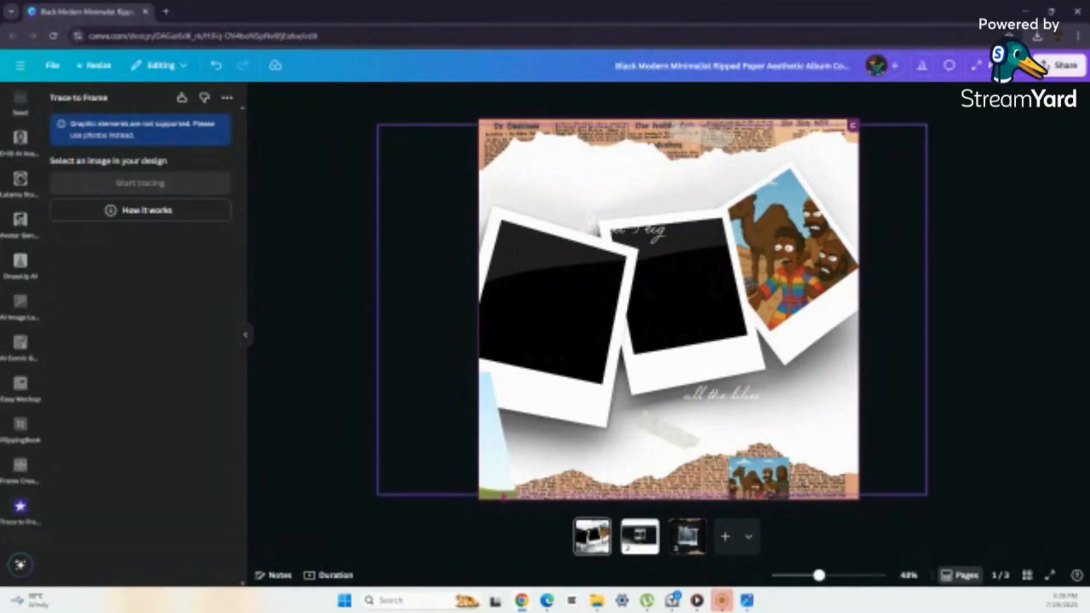
Move the frame from the page's lower-left corner onto the middle polaroid and enlarge it slightly to cover the black area
{"action": "left_click_drag", "start_coordinate": [503, 502], "coordinate": [735, 340]}
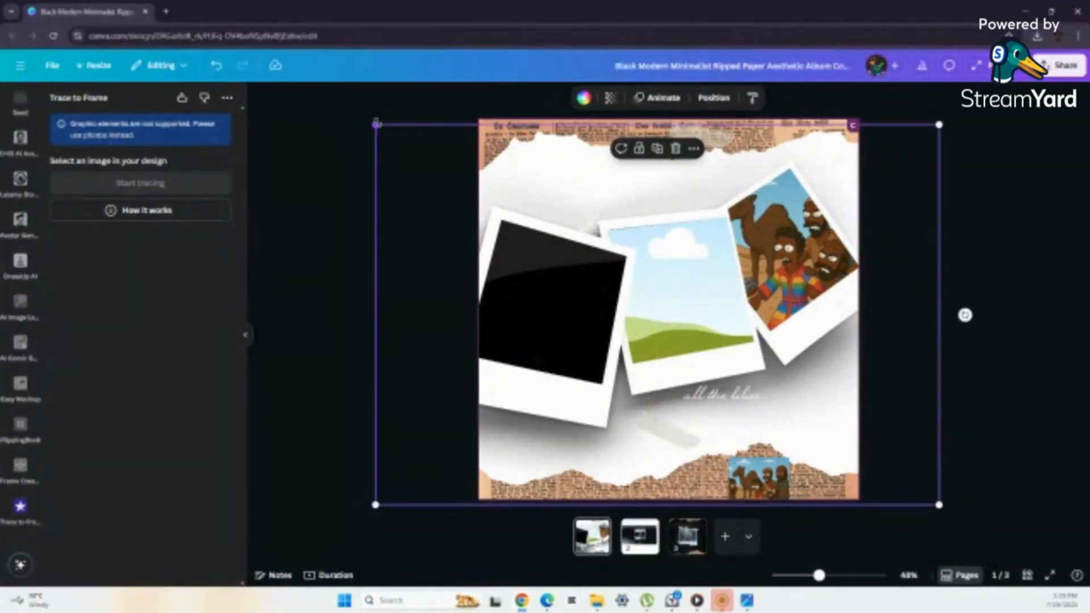
{"action": "left_click_drag", "start_coordinate": [376, 124], "coordinate": [373, 122]}
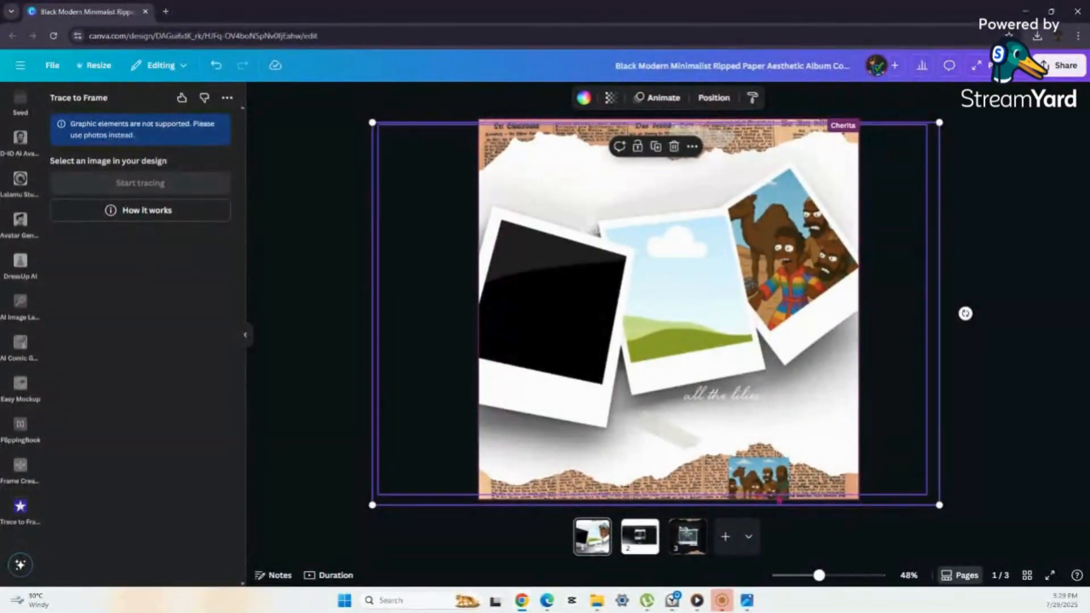
{"action": "left_click", "coordinate": [779, 499]}
{"action": "left_click_drag", "start_coordinate": [752, 412], "coordinate": [739, 320]}
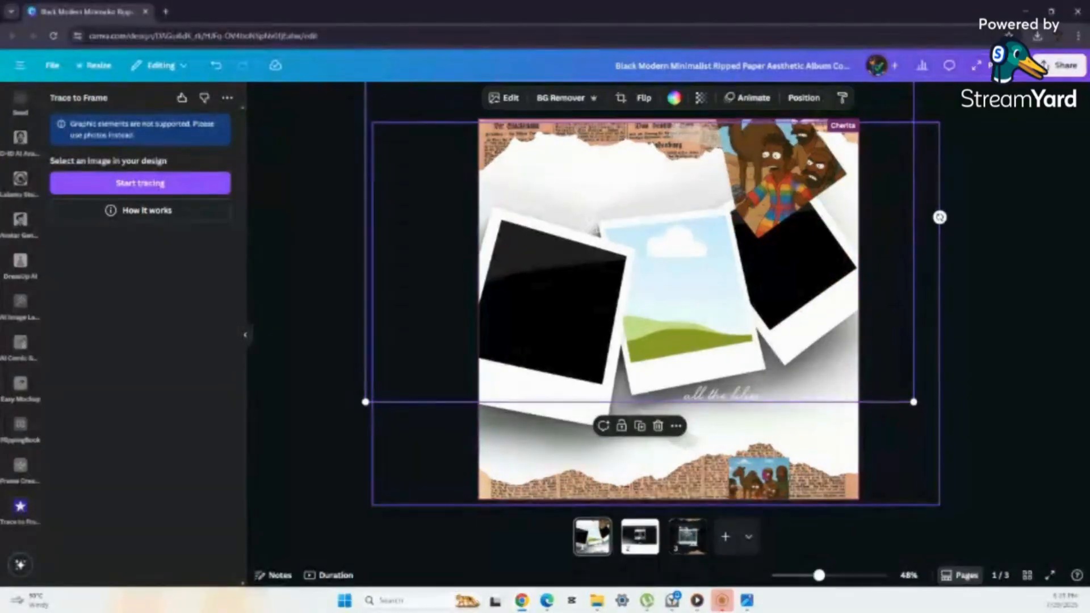
{"action": "left_click", "coordinate": [752, 438]}
{"action": "left_click_drag", "start_coordinate": [752, 438], "coordinate": [740, 350]}
{"action": "left_click", "coordinate": [217, 65]}
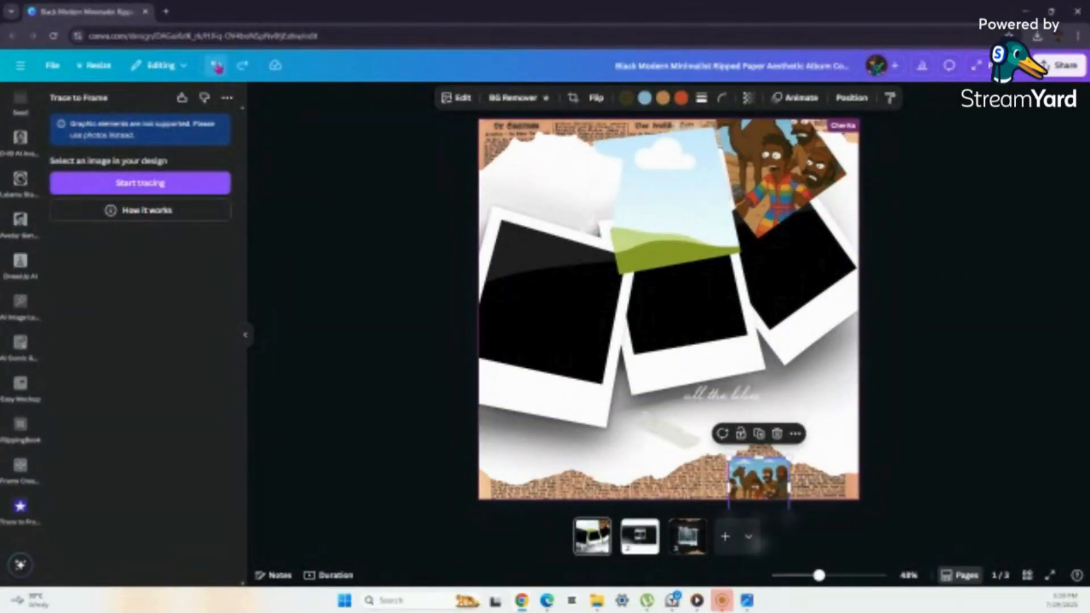
{"action": "left_click", "coordinate": [216, 65]}
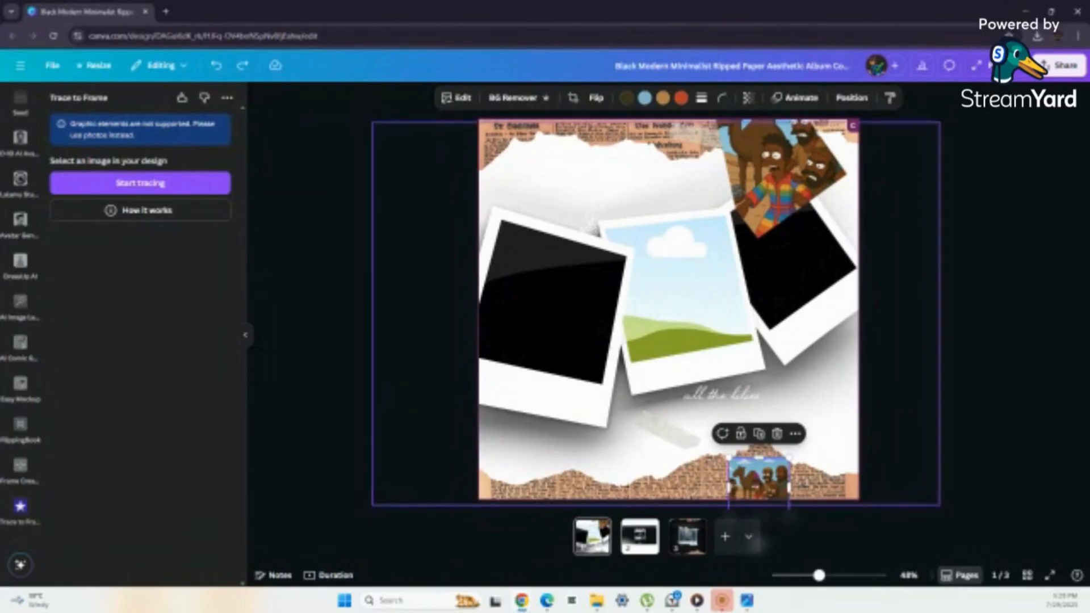
Fill the middle polaroid's frame with the remaining camel picture, moving the overlapping filled frame up off the page
{"action": "left_click_drag", "start_coordinate": [758, 477], "coordinate": [679, 311]}
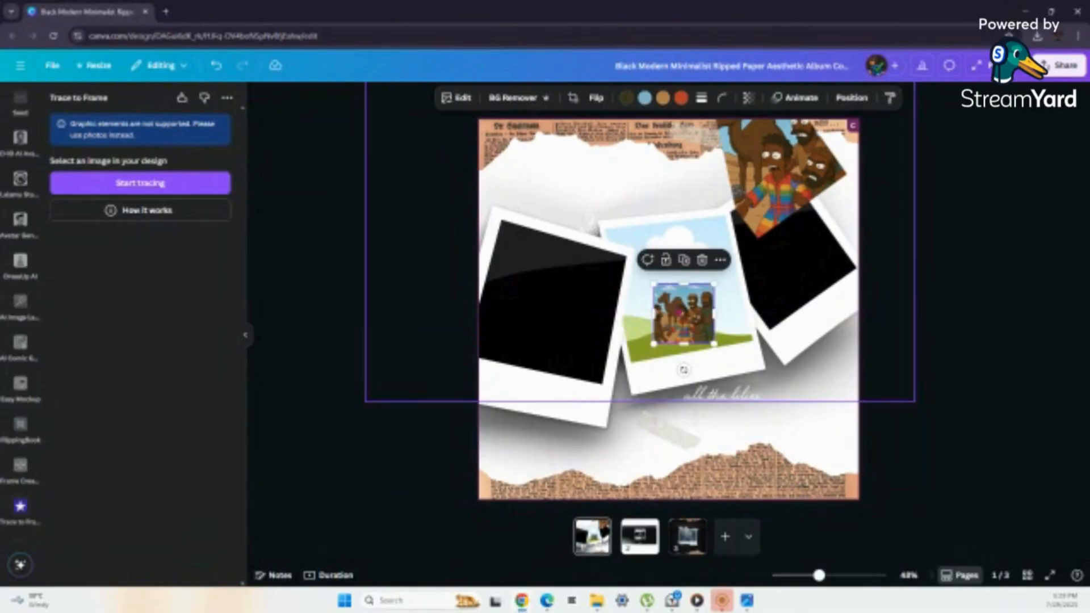
{"action": "left_click_drag", "start_coordinate": [685, 300], "coordinate": [653, 273]}
{"action": "left_click_drag", "start_coordinate": [868, 138], "coordinate": [903, 36]}
{"action": "left_click_drag", "start_coordinate": [671, 320], "coordinate": [714, 316]}
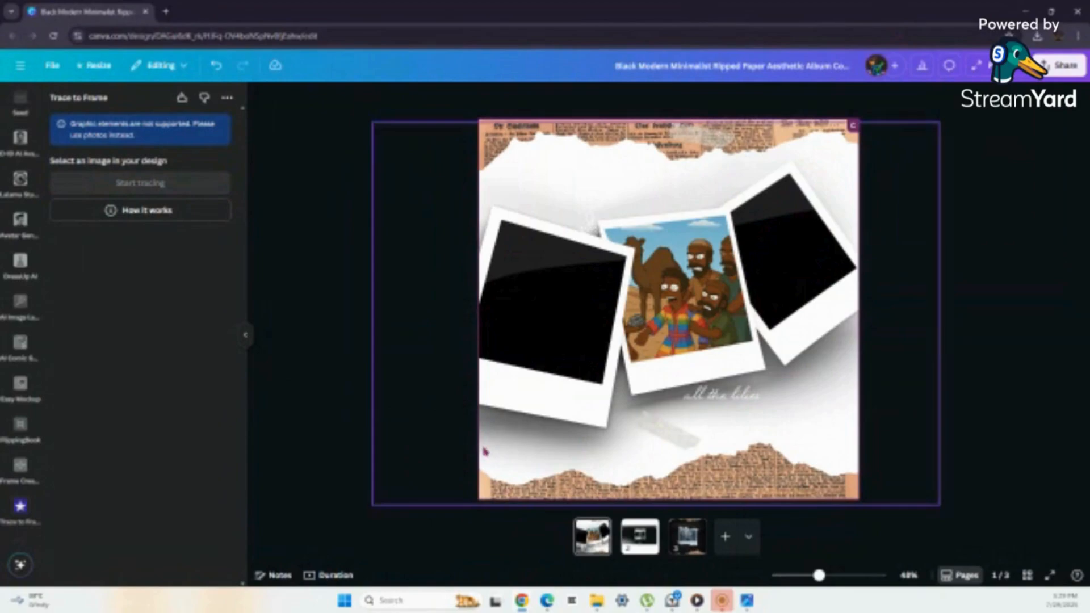
{"action": "left_click", "coordinate": [530, 324]}
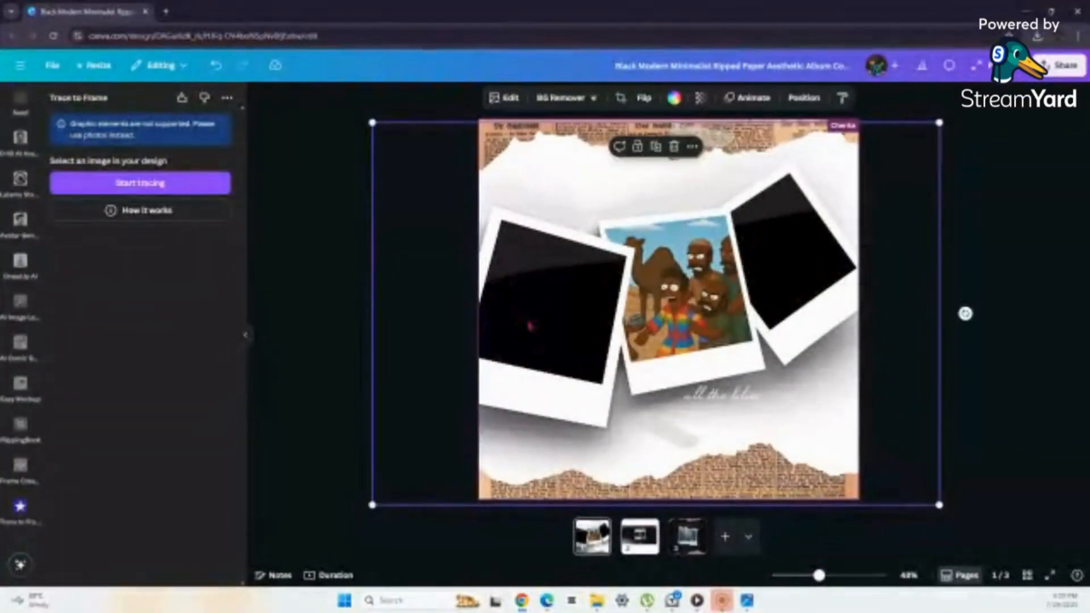
{"action": "left_click_drag", "start_coordinate": [530, 324], "coordinate": [701, 236]}
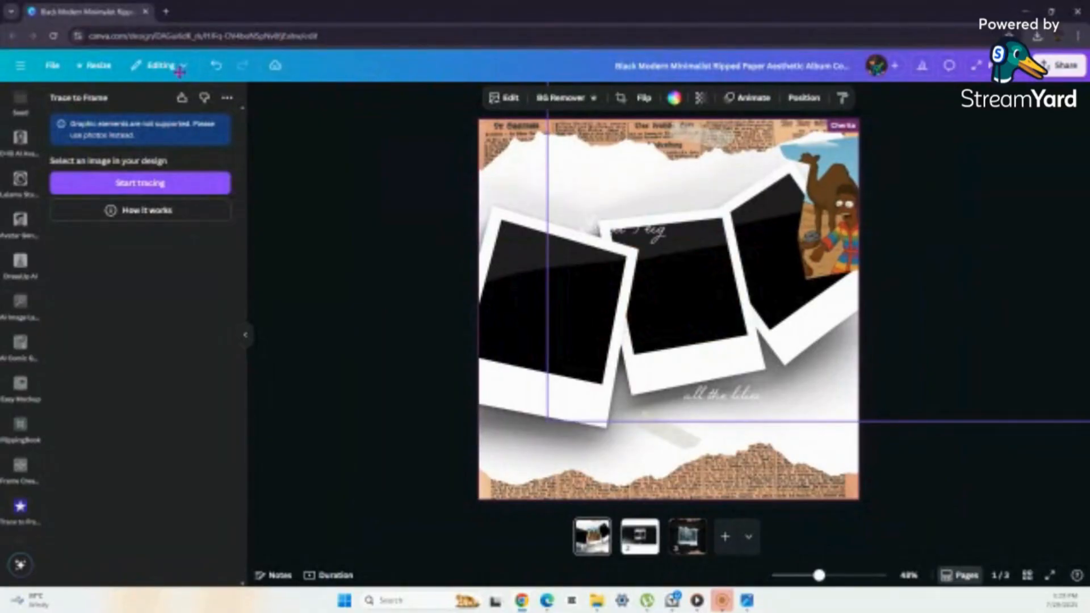
{"action": "left_click", "coordinate": [217, 65]}
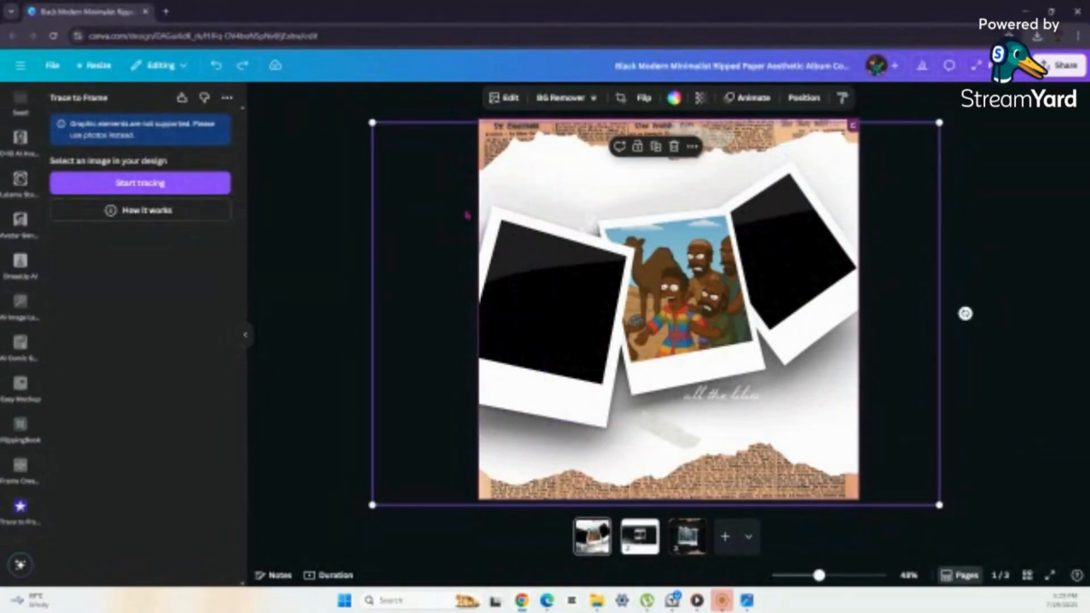
{"action": "key", "text": "ctrl+y"}
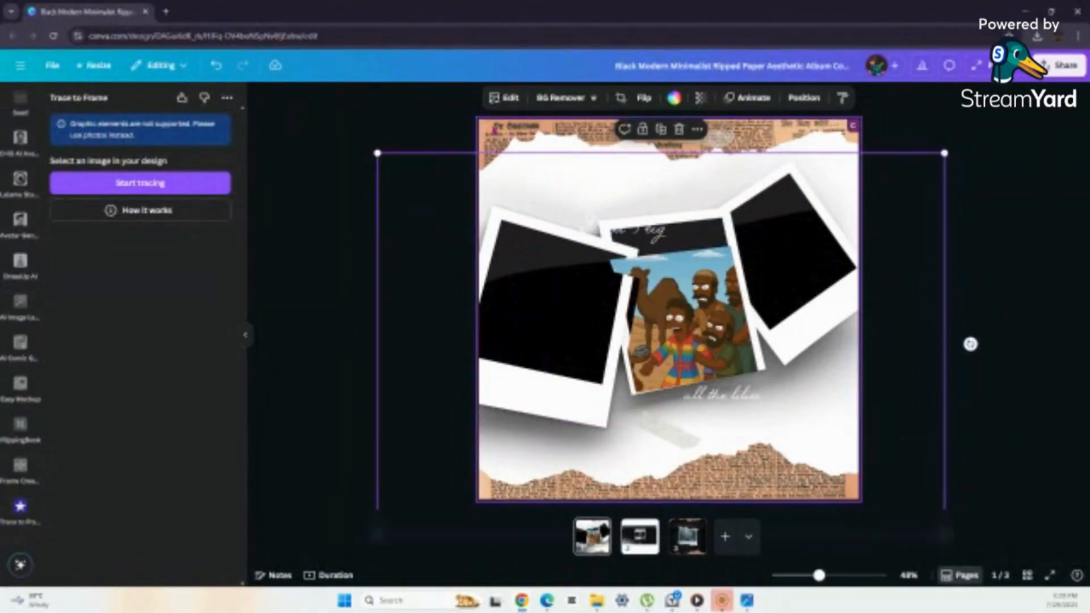
Show the layer list, select the topmost picture frame there and move it back over the rightmost polaroid
{"action": "left_click", "coordinate": [495, 131]}
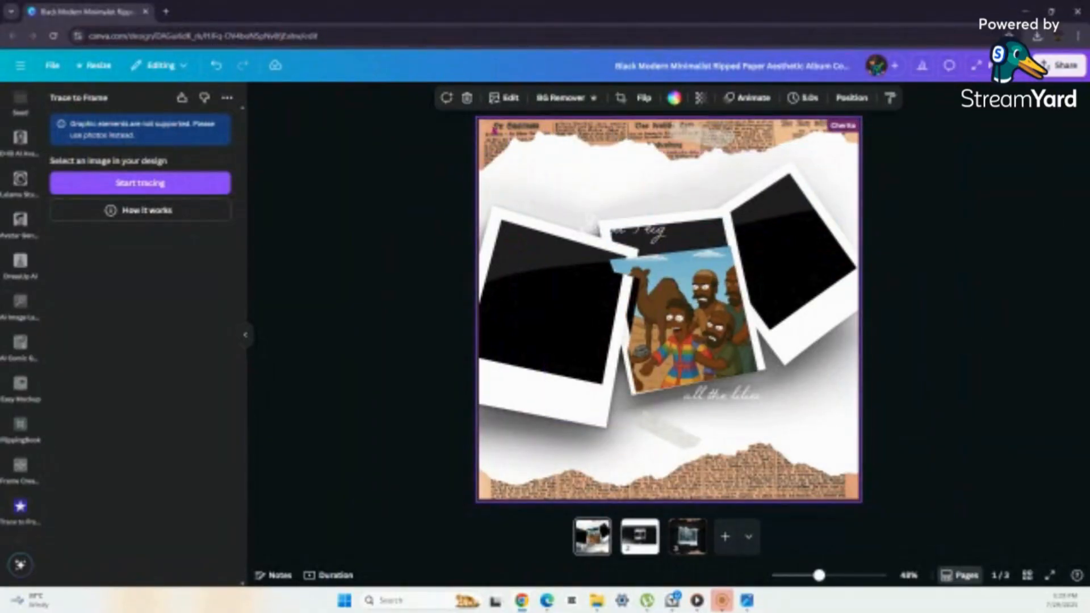
{"action": "left_click", "coordinate": [866, 104]}
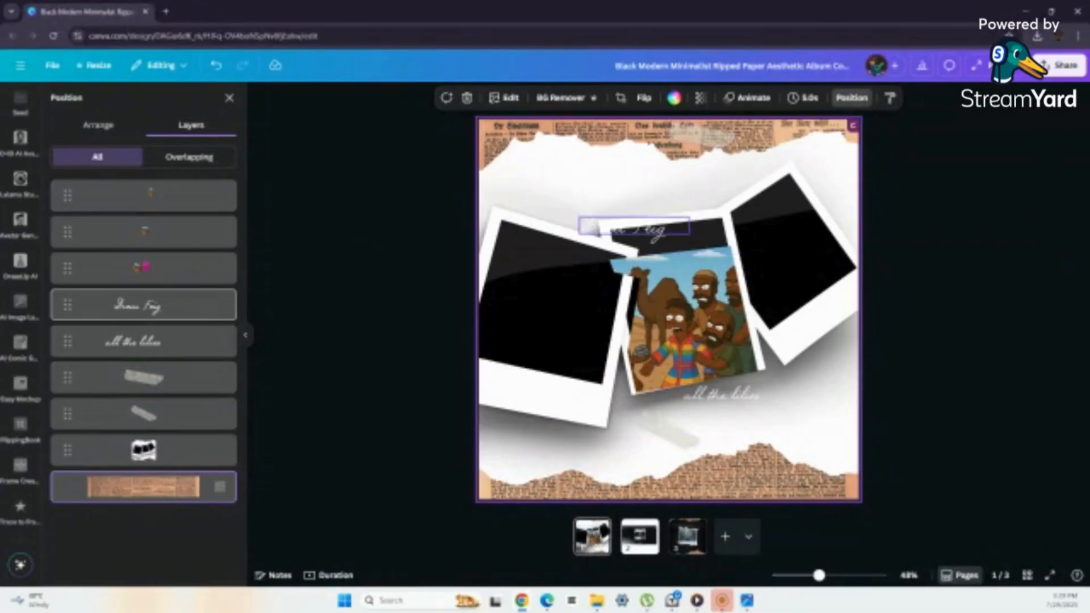
{"action": "left_click", "coordinate": [142, 195]}
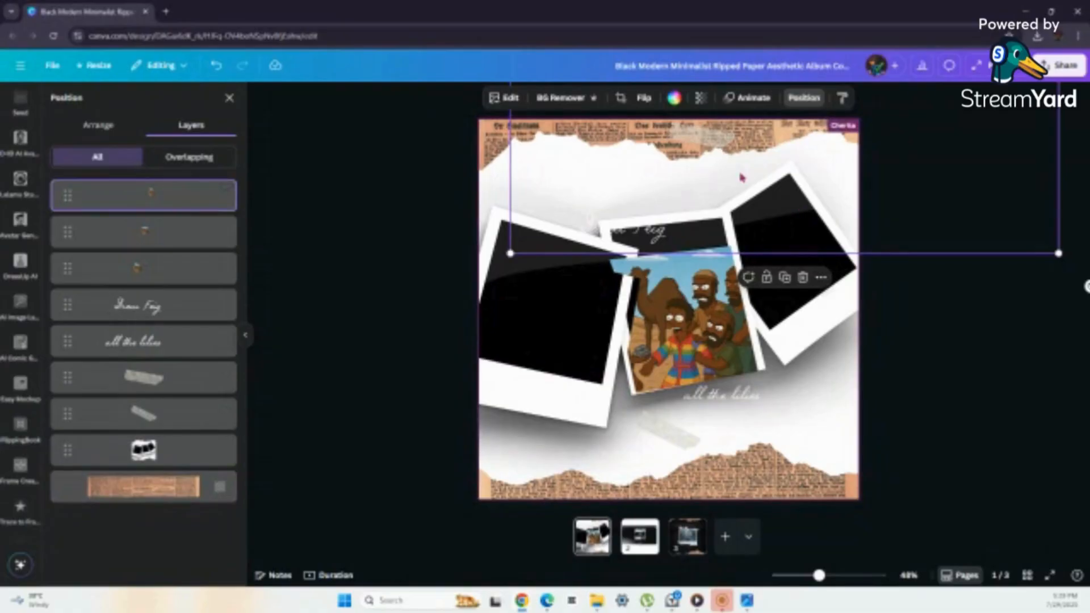
{"action": "left_click_drag", "start_coordinate": [725, 182], "coordinate": [602, 414]}
Select the other two picture frames by layer and fit them over the middle and leftmost polaroids, slightly enlarging the middle one
{"action": "left_click", "coordinate": [182, 234]}
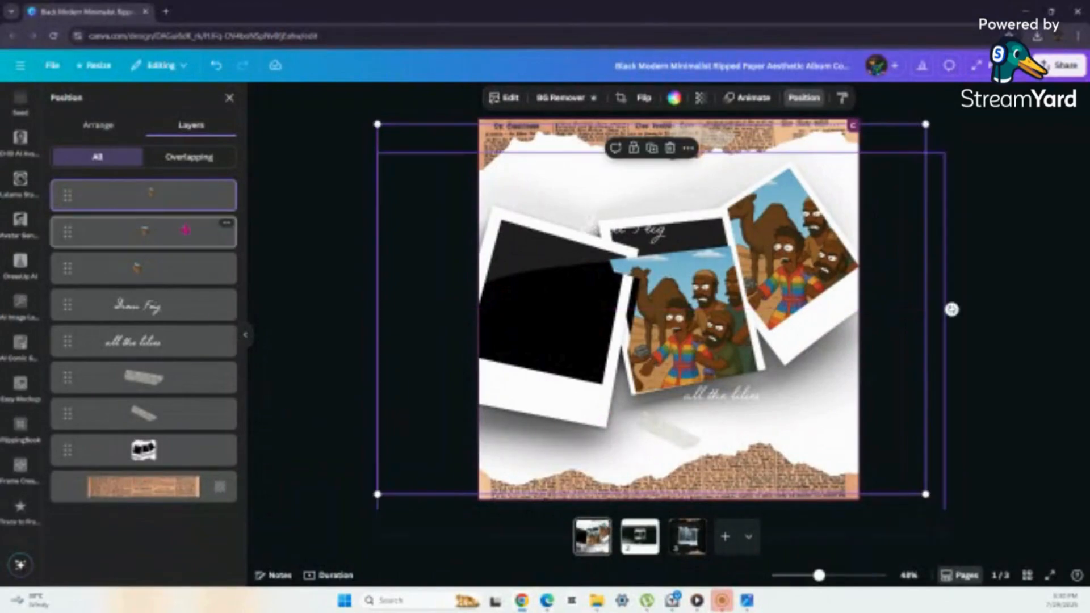
{"action": "left_click_drag", "start_coordinate": [499, 397], "coordinate": [491, 365]}
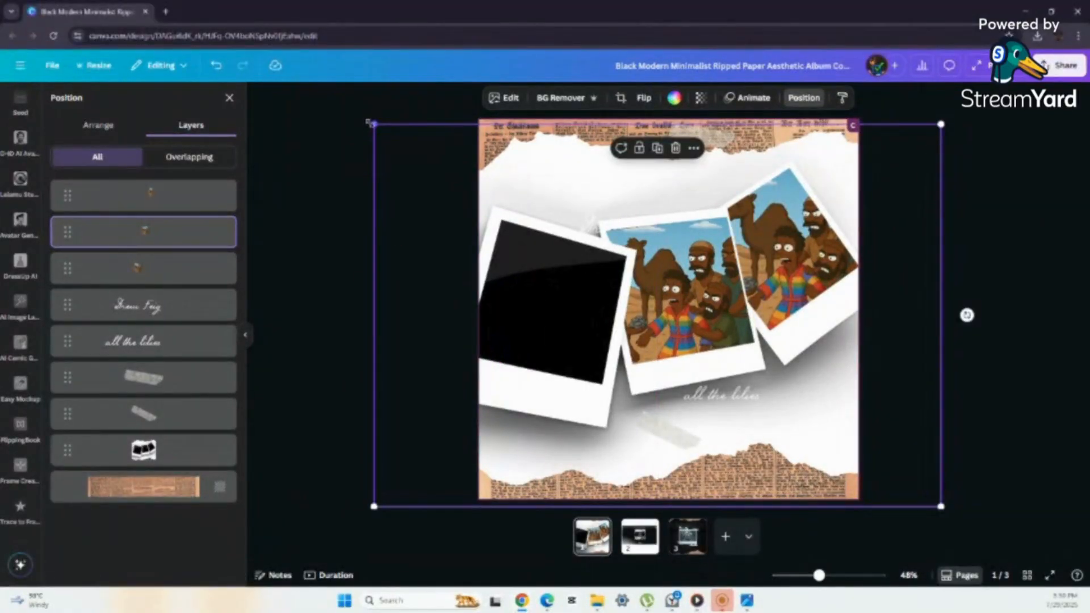
{"action": "left_click_drag", "start_coordinate": [369, 123], "coordinate": [368, 121]}
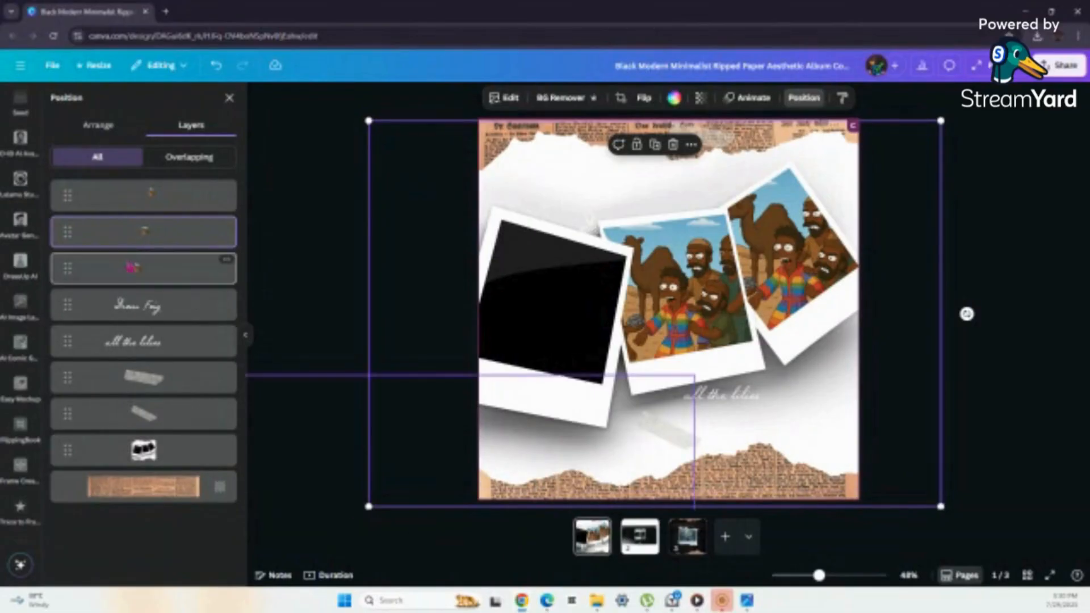
{"action": "left_click", "coordinate": [132, 268]}
{"action": "left_click_drag", "start_coordinate": [366, 460], "coordinate": [623, 208]}
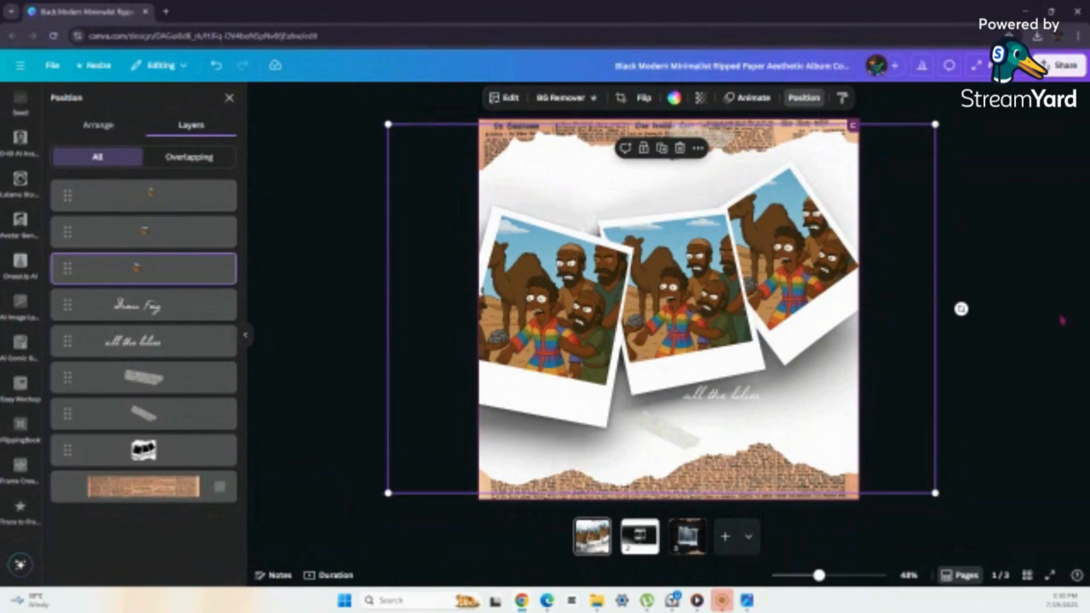
Select the handwritten artist-name text by its layer and move it up onto the white paper above the polaroids
{"action": "left_click", "coordinate": [171, 307]}
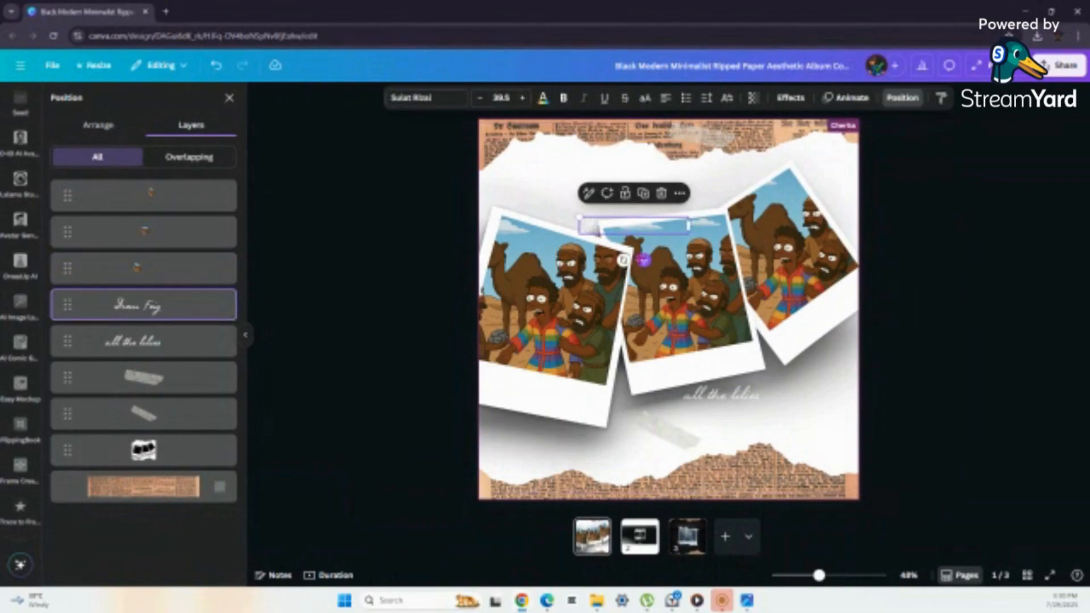
{"action": "left_click_drag", "start_coordinate": [644, 260], "coordinate": [603, 204]}
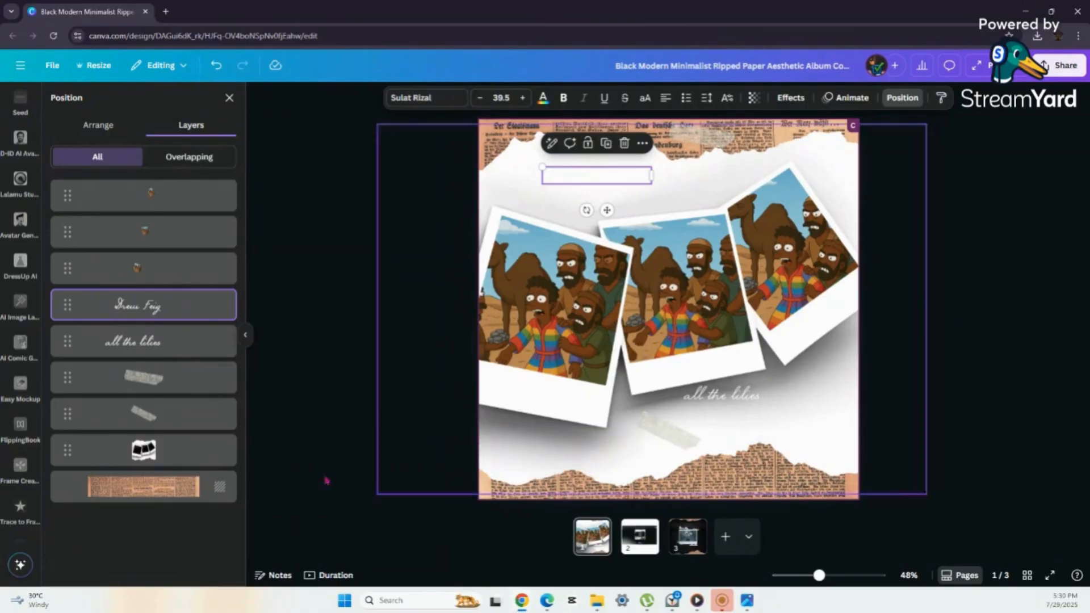
View pages 2 and 3 of the design and return to the finished polaroid cover on page 1
{"action": "left_click", "coordinate": [640, 536]}
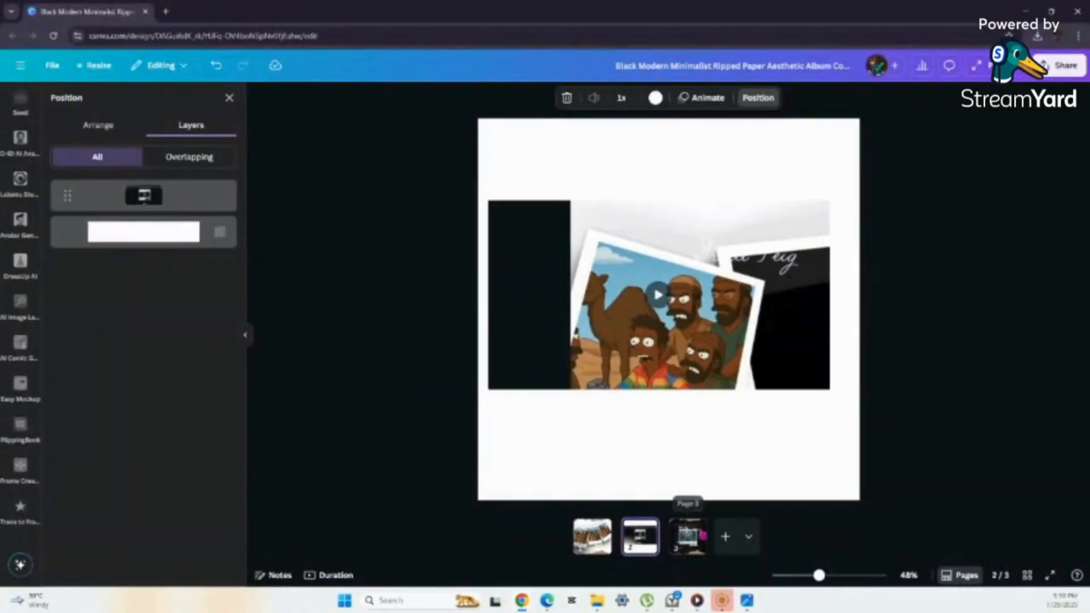
{"action": "left_click", "coordinate": [688, 536]}
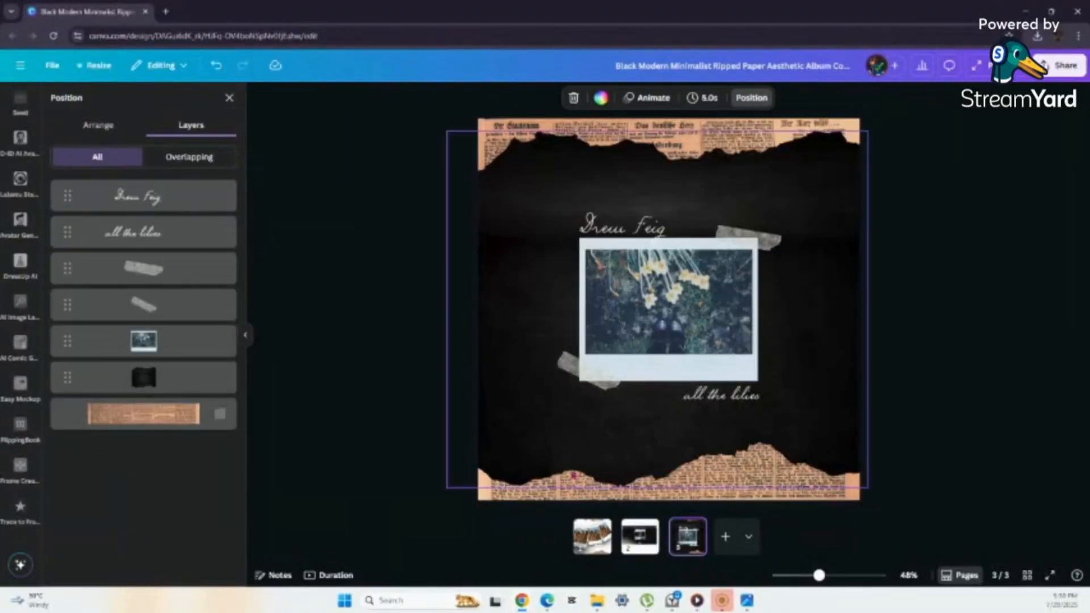
{"action": "left_click", "coordinate": [606, 547]}
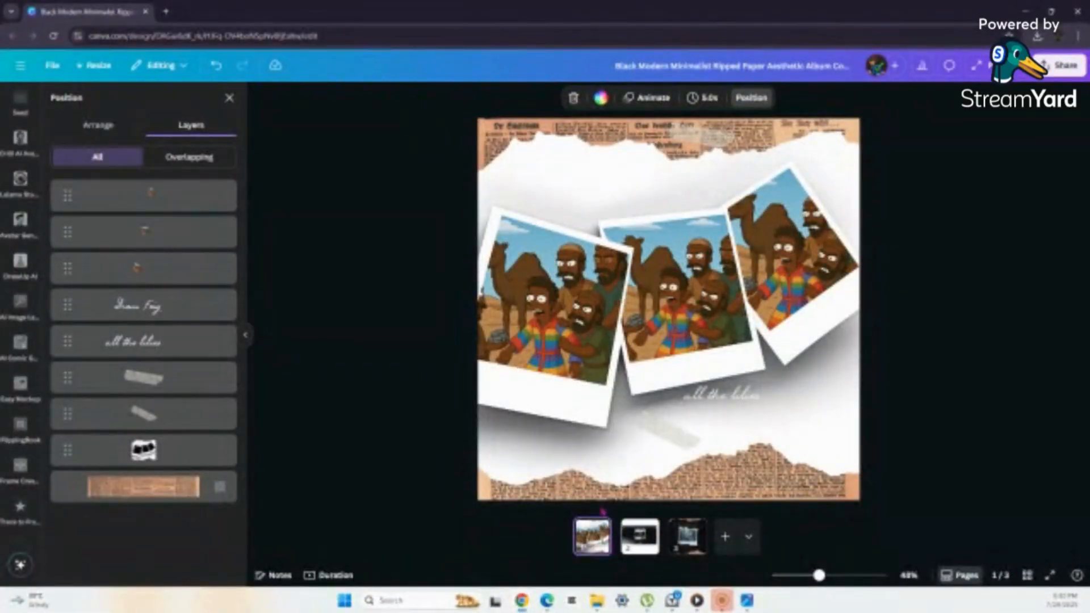